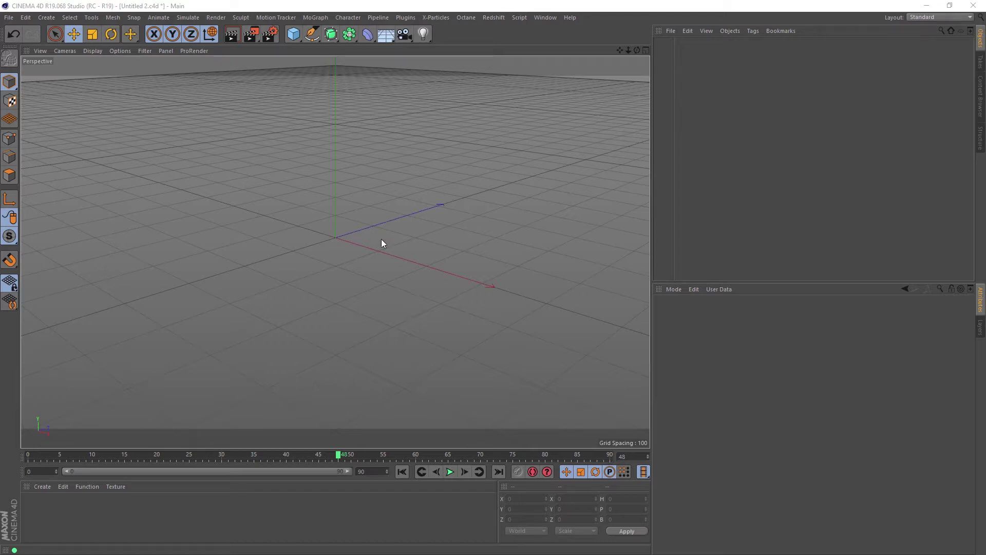
# Step: Add a sphere and a MoGraph Cloner, and make the sphere a child of the Cloner
pyautogui.click(293, 34)
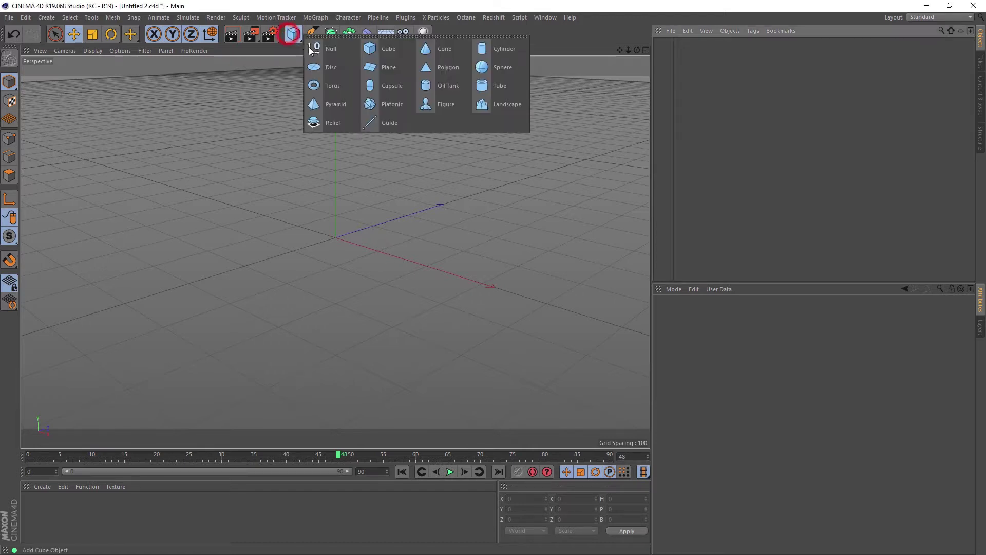
pyautogui.click(512, 73)
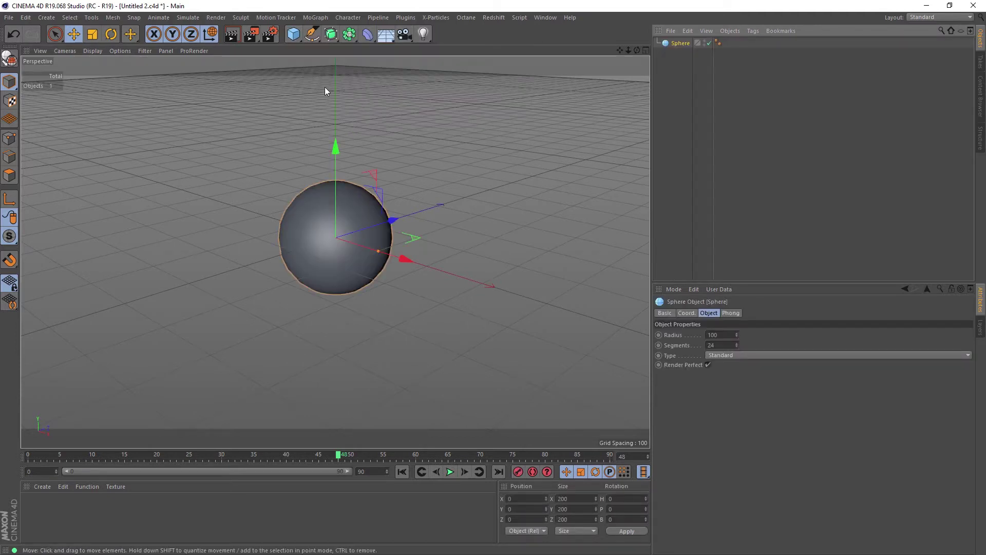
pyautogui.click(315, 18)
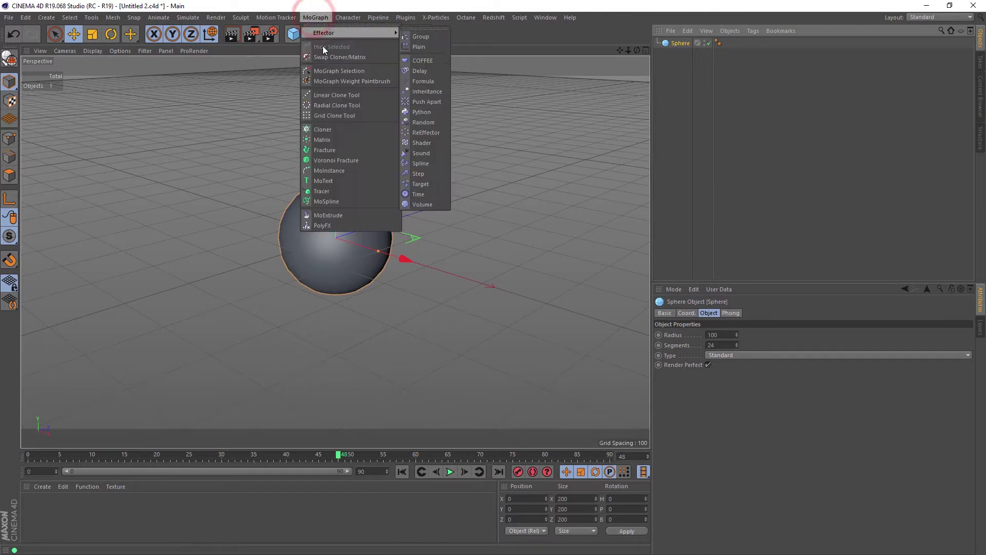
pyautogui.click(326, 126)
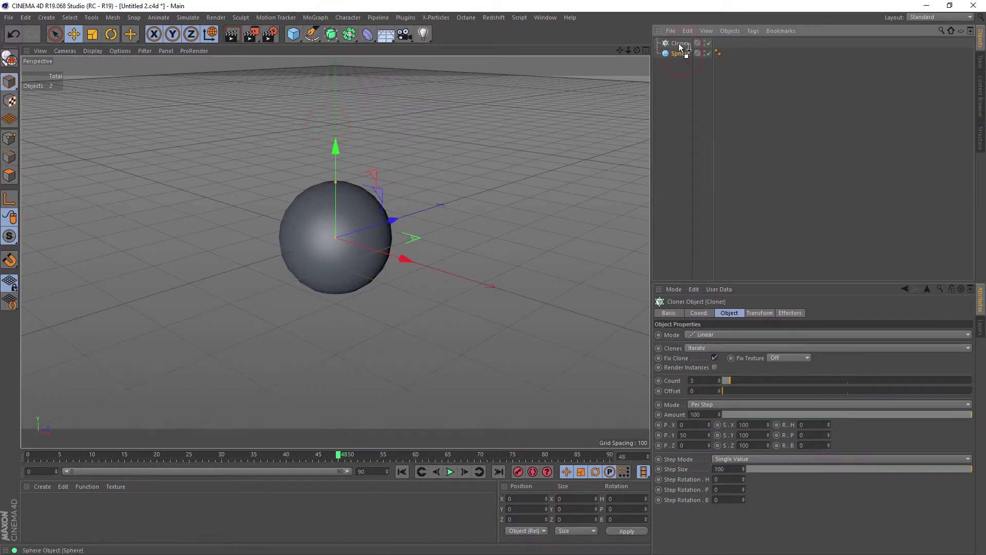
pyautogui.moveTo(679, 43); pyautogui.dragTo(680, 44)
# Step: Set the Cloner to Grid Array mode with a clone count of 3 × 4 × 3
pyautogui.click(679, 43)
pyautogui.click(725, 334)
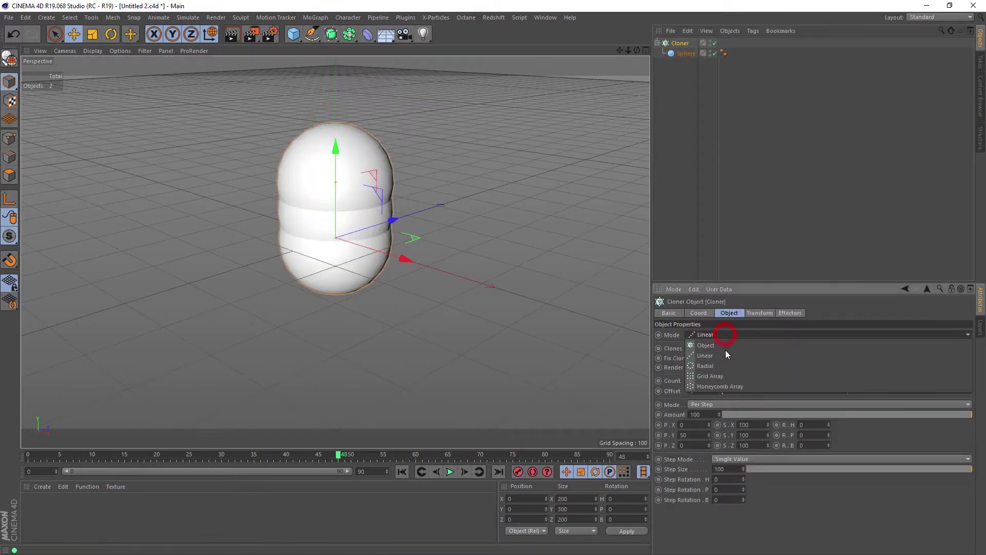
pyautogui.click(723, 377)
pyautogui.click(751, 379)
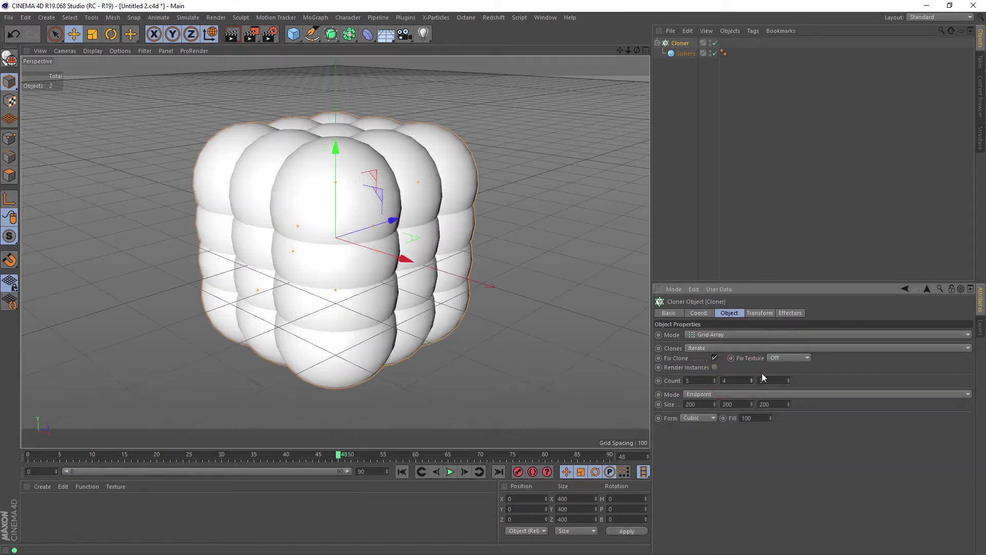
# Step: Add a Random effector to the Cloner
pyautogui.click(684, 43)
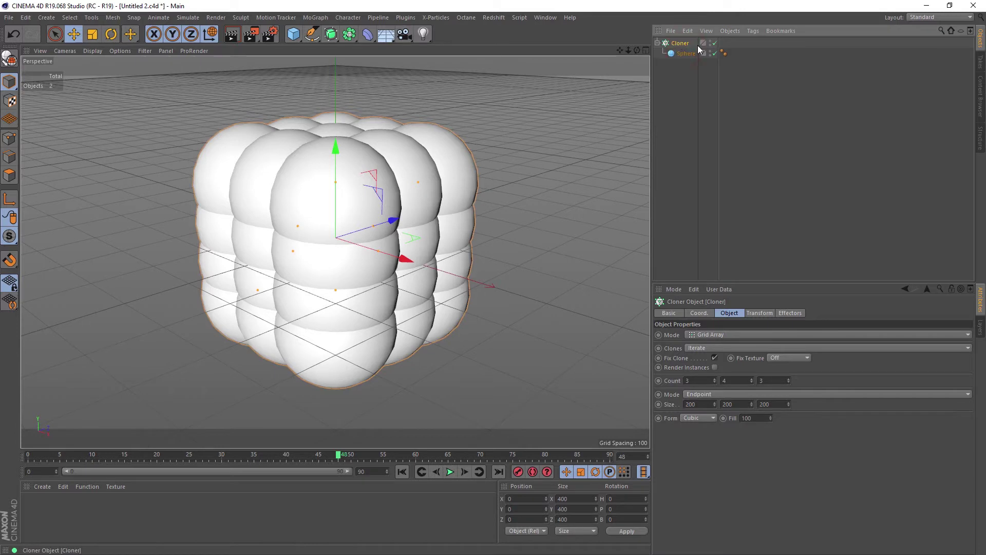
pyautogui.click(369, 34)
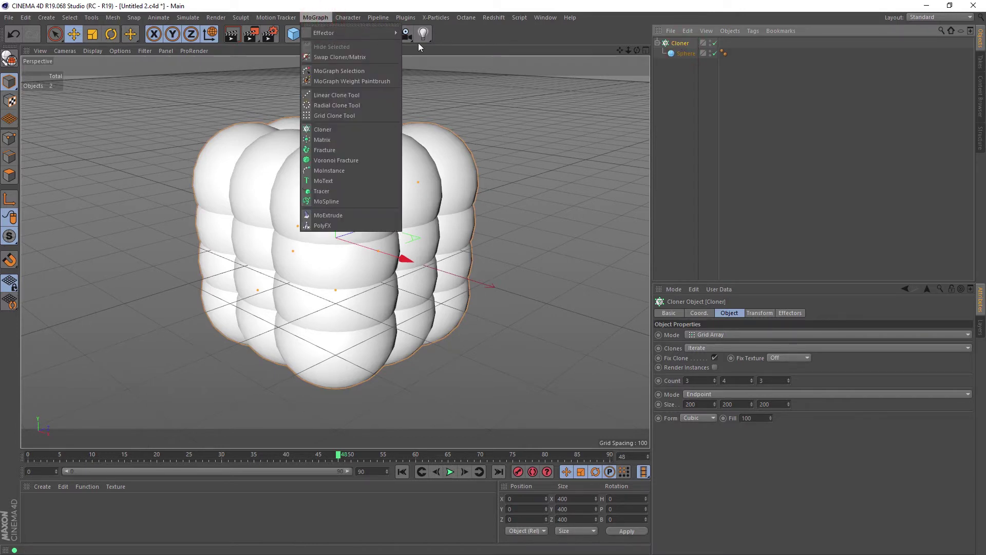
pyautogui.click(329, 128)
# Step: Enable uniform scale variation on the Random effector and set its Scale to 0.5
pyautogui.click(753, 312)
pyautogui.click(757, 354)
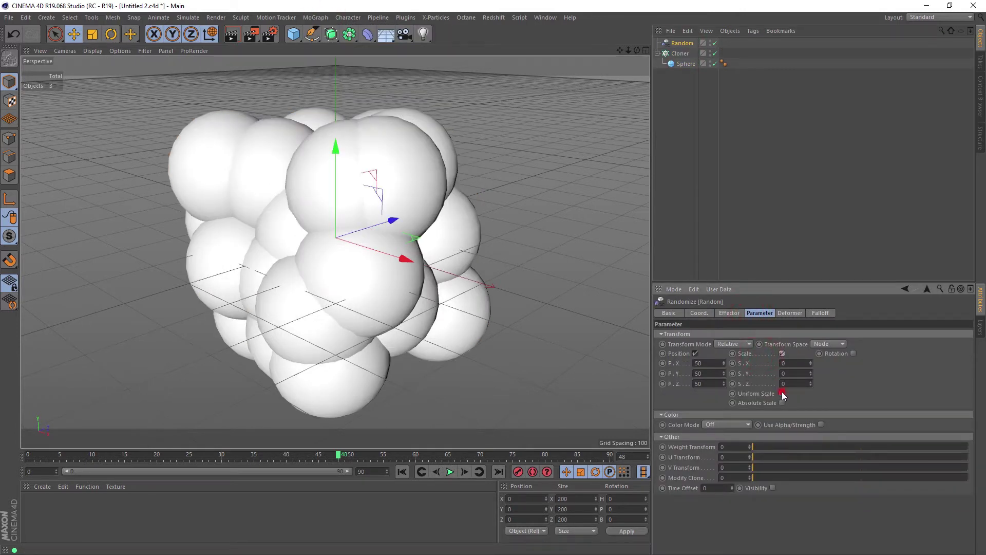
pyautogui.click(782, 391)
pyautogui.click(791, 363)
pyautogui.write('0.5')
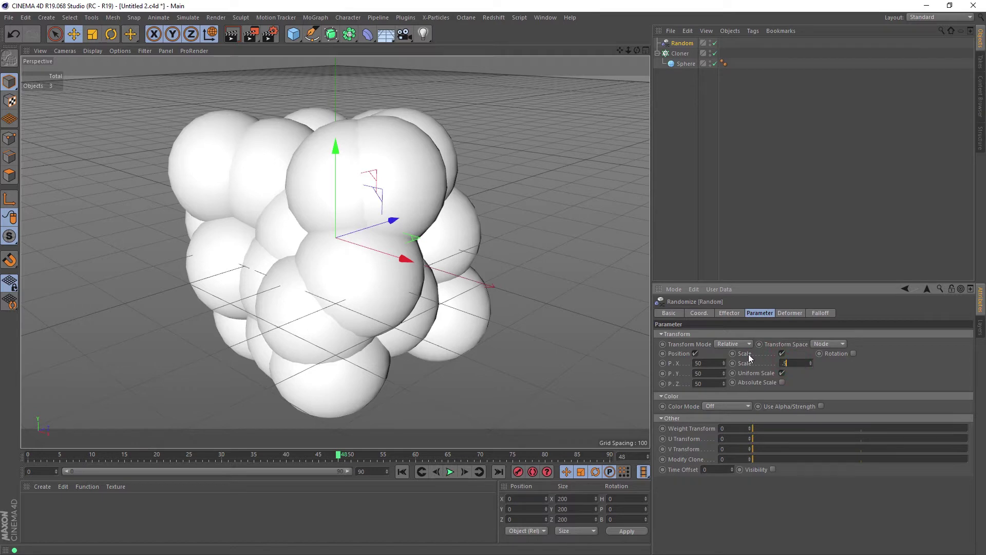
pyautogui.press('Return')
# Step: Enable rotation on the Random effector and set R.H, R.P and R.B to 360
pyautogui.click(853, 354)
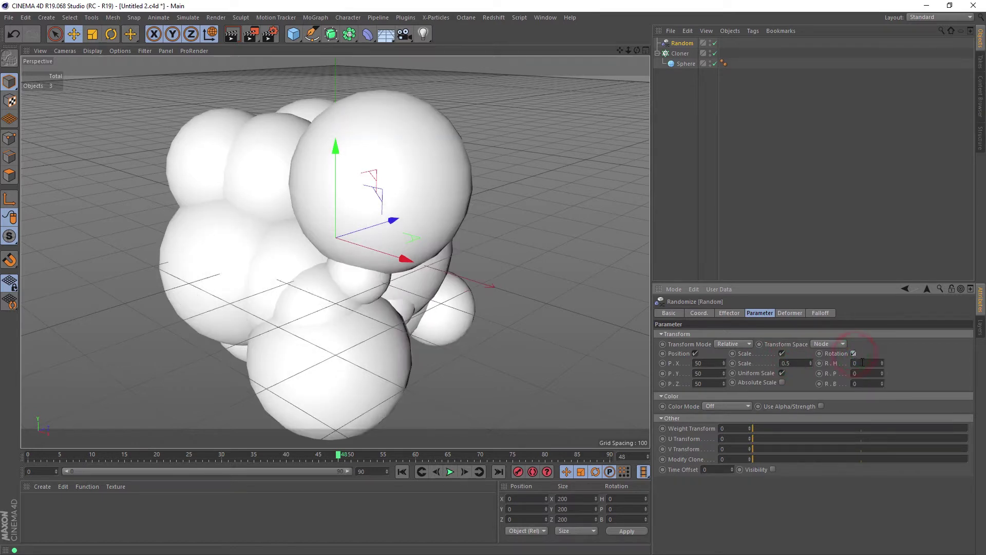
pyautogui.write('360')
pyautogui.press('Tab')
pyautogui.write('360')
pyautogui.press('Tab')
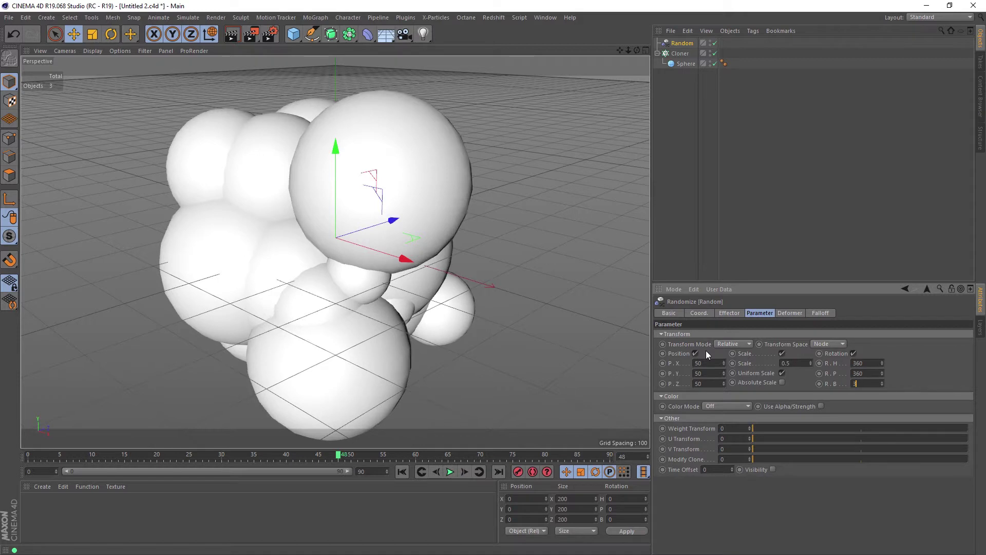
pyautogui.write('360')
pyautogui.press('Return')
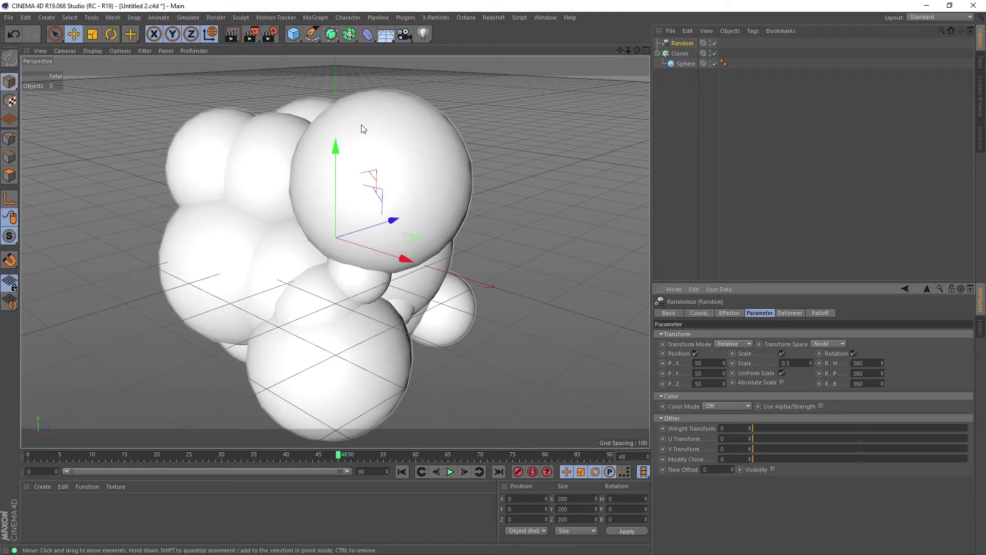
# Step: Switch the perspective view's display mode to Hidden Line
pyautogui.click(99, 51)
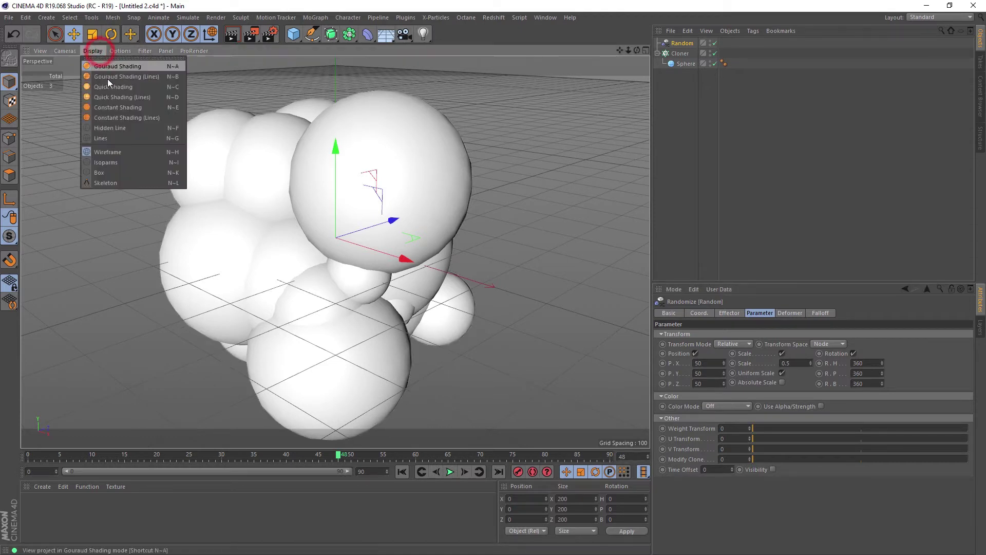
pyautogui.click(121, 130)
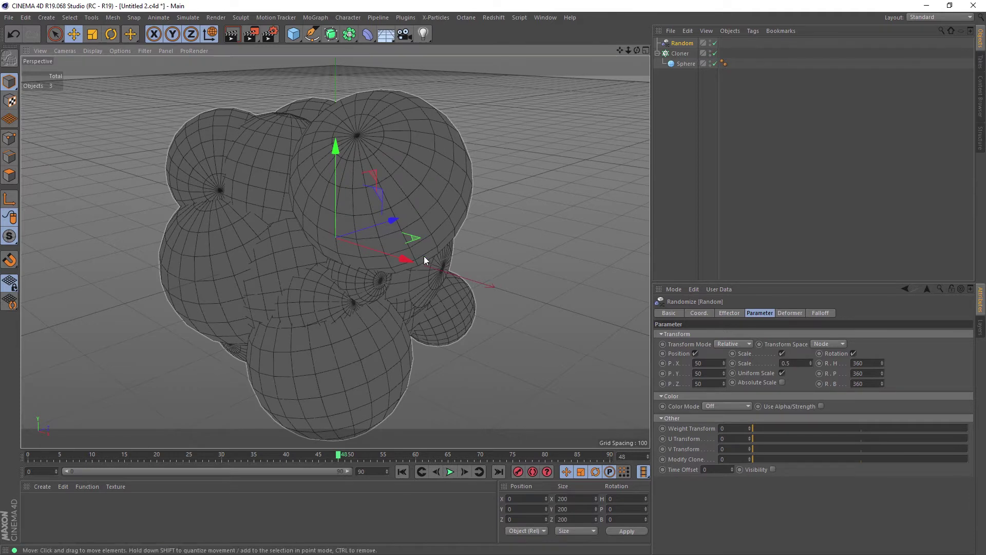
# Step: Give the Cloner a Dynamics Body simulation tag and set its Individual Elements collision option to All
pyautogui.rightClick(671, 53)
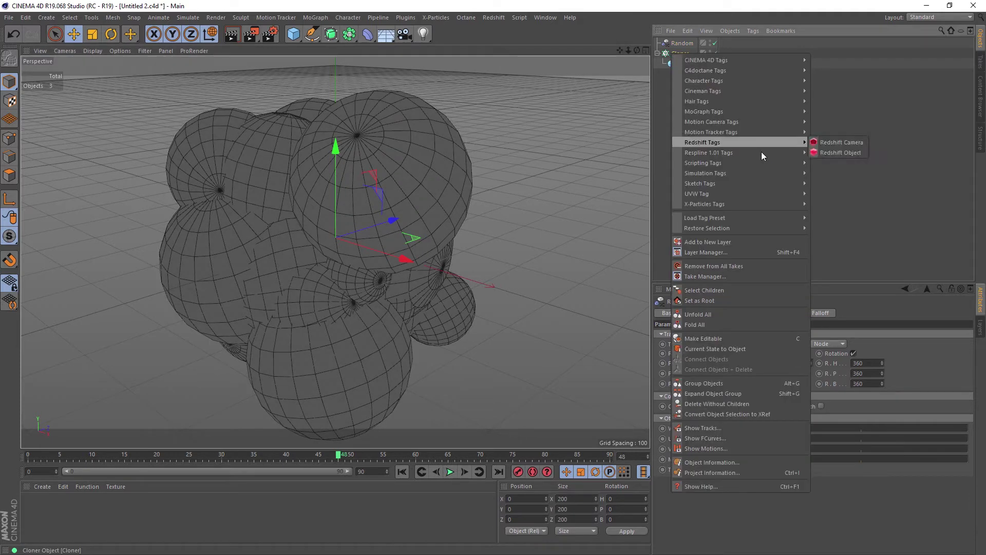
pyautogui.moveTo(758, 174)
pyautogui.click(811, 207)
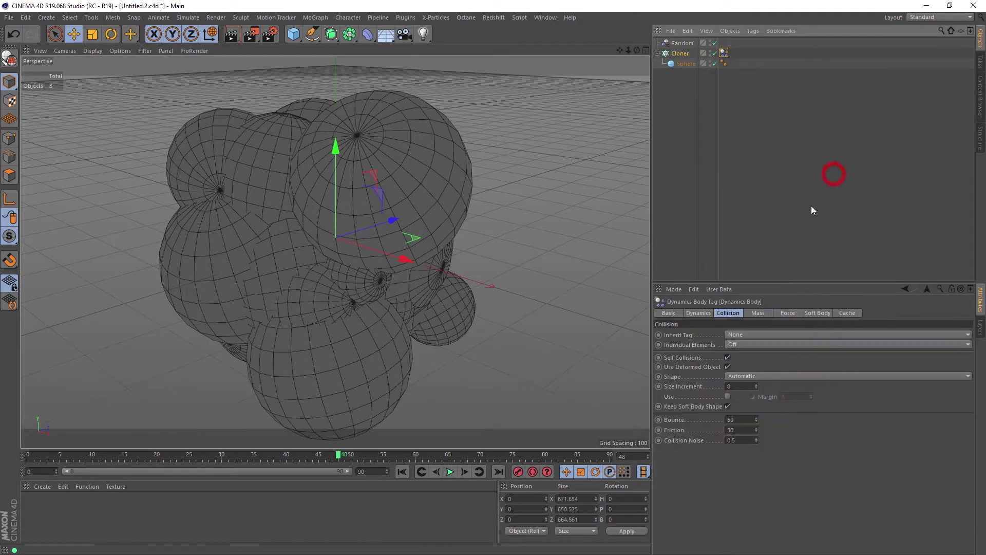
pyautogui.click(737, 344)
pyautogui.click(739, 385)
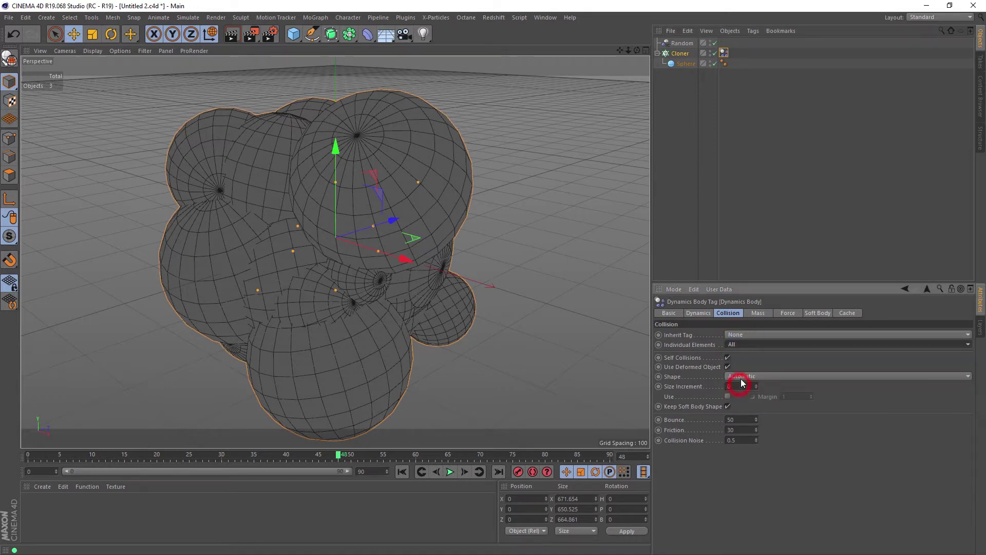
# Step: Set the dynamics tag's Follow Position and Follow Rotation forces to 5 and run the simulation until the spheres separate
pyautogui.click(787, 313)
pyautogui.click(726, 334)
pyautogui.write('5')
pyautogui.press('Tab')
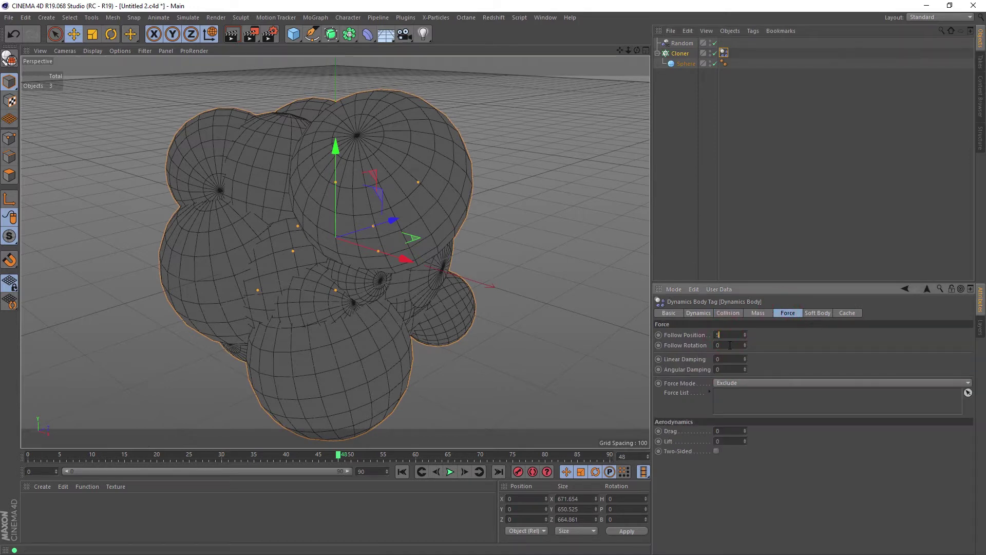
pyautogui.write('5')
pyautogui.click(450, 471)
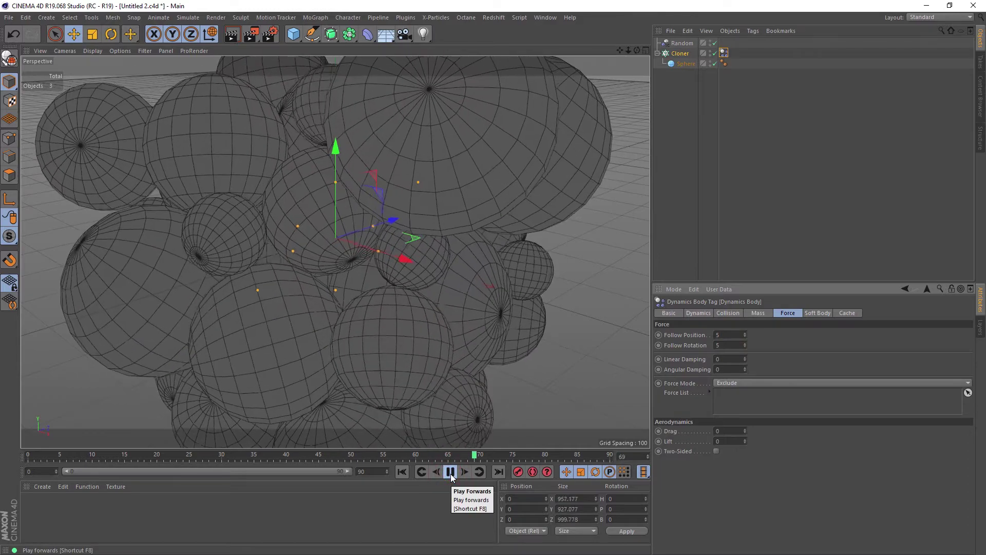
pyautogui.click(451, 474)
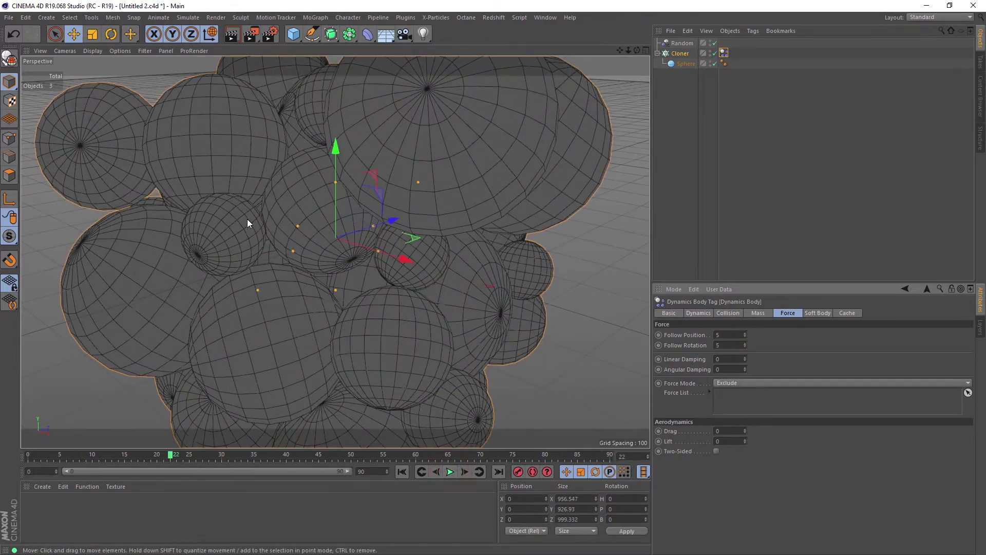
# Step: Add a camera facing the sphere cluster and set its X and Y positions to 0
pyautogui.scroll(-5, 251, 222)
pyautogui.moveTo(253, 225)
pyautogui.keyDown('alt'); pyautogui.mouseDown()
pyautogui.moveTo(300, 227)
pyautogui.moveTo(343, 212)
pyautogui.moveTo(244, 219)
pyautogui.mouseUp(); pyautogui.keyUp('alt')
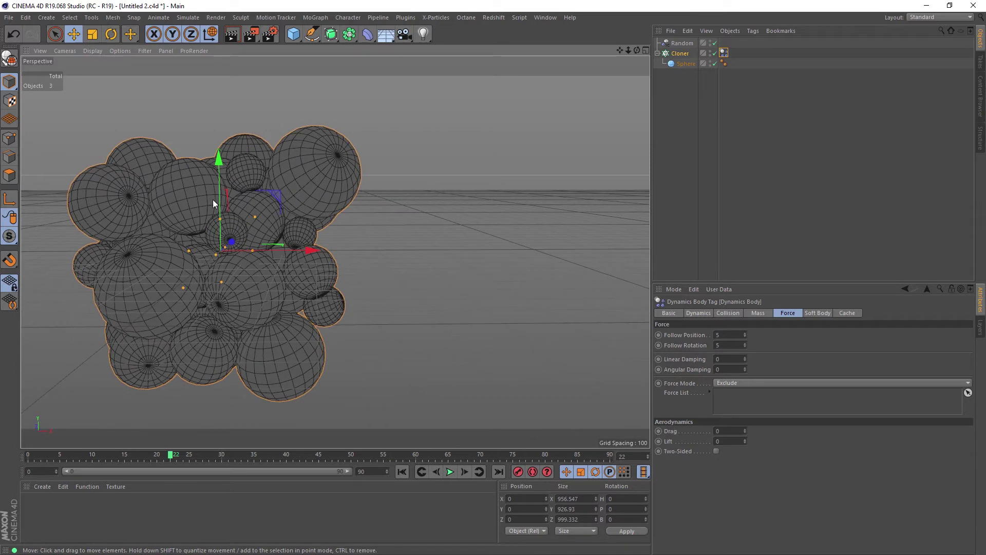
pyautogui.click(404, 34)
pyautogui.click(717, 312)
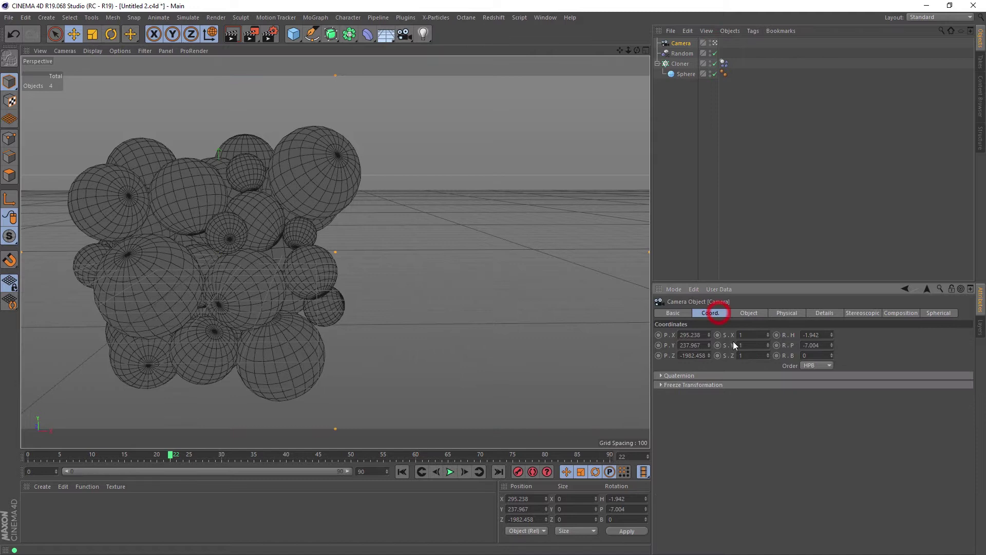
pyautogui.doubleClick(705, 334)
pyautogui.write('0')
pyautogui.press('Tab')
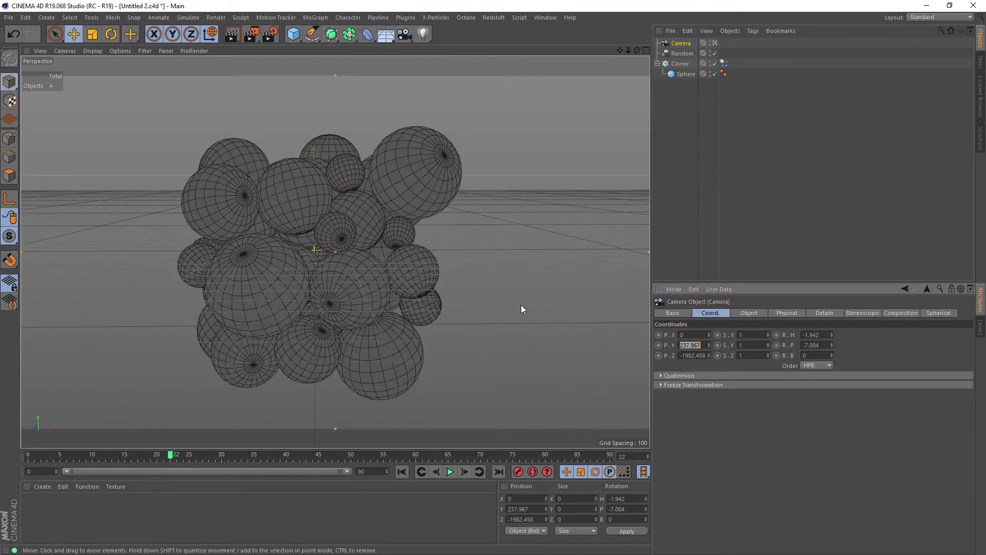
pyautogui.write('0')
pyautogui.press('Tab')
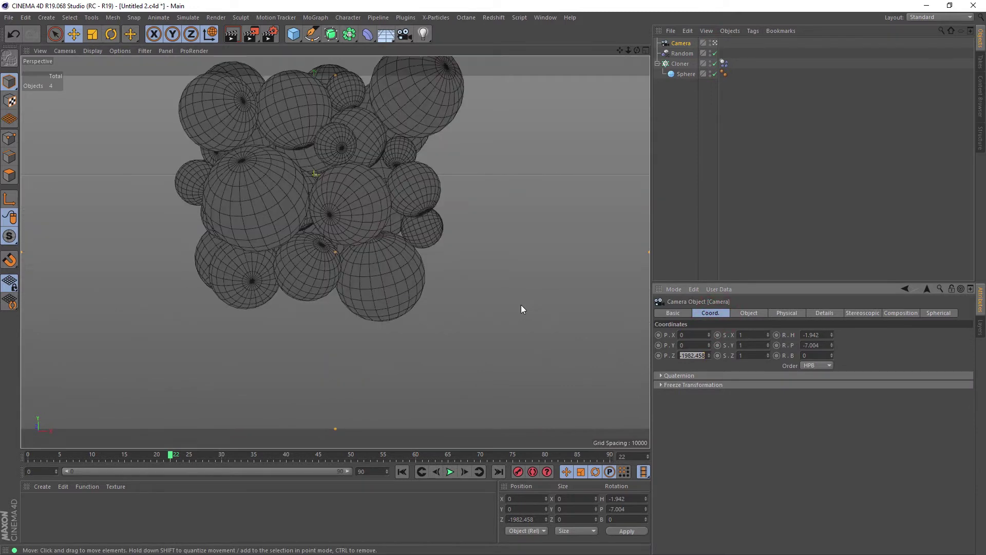
# Step: Set the camera's heading and pitch rotation to 0 and pull it back to about Z -2106
pyautogui.doubleClick(807, 335)
pyautogui.write('0')
pyautogui.press('Tab')
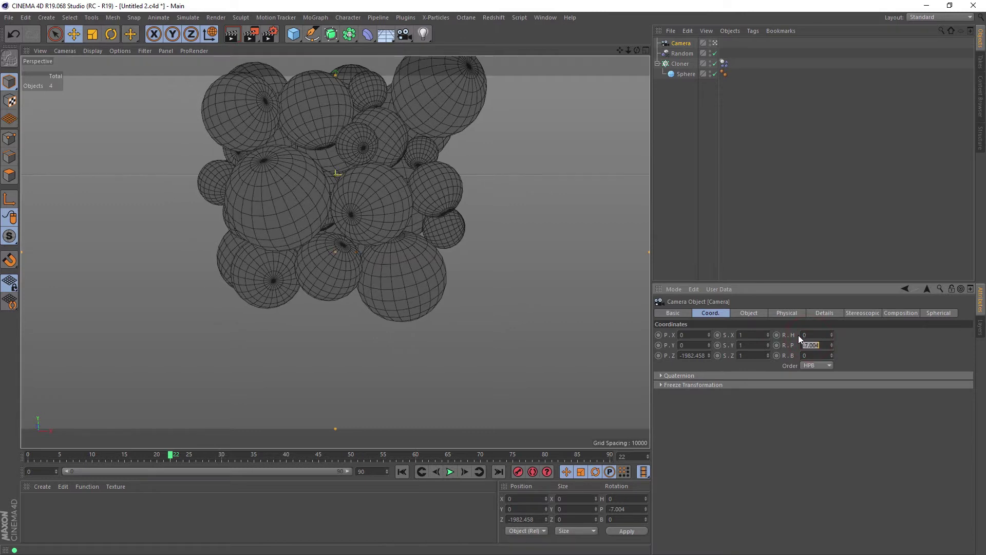
pyautogui.write('0')
pyautogui.press('Return')
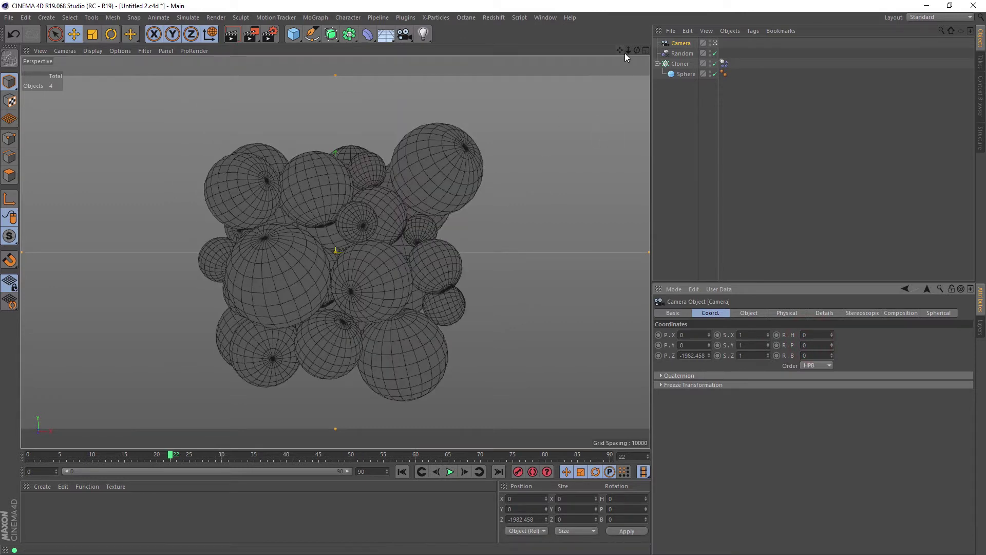
pyautogui.moveTo(628, 49); pyautogui.dragTo(598, 50)
# Step: Set the render output size to a square 1280 × 1280 pixels
pyautogui.click(277, 36)
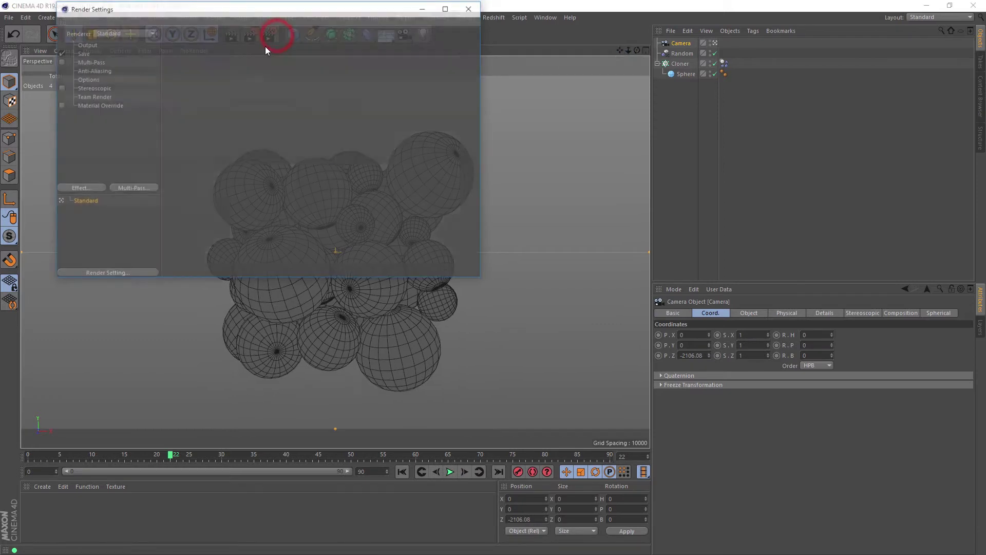
pyautogui.click(85, 44)
pyautogui.doubleClick(229, 54)
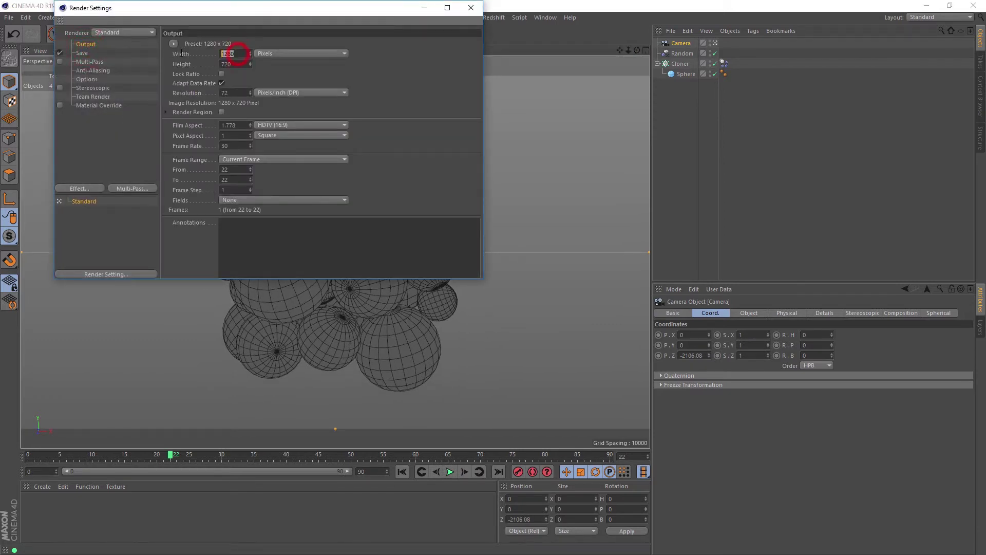
pyautogui.press('Tab')
pyautogui.press('Tab')
pyautogui.write('1280')
pyautogui.press('Return')
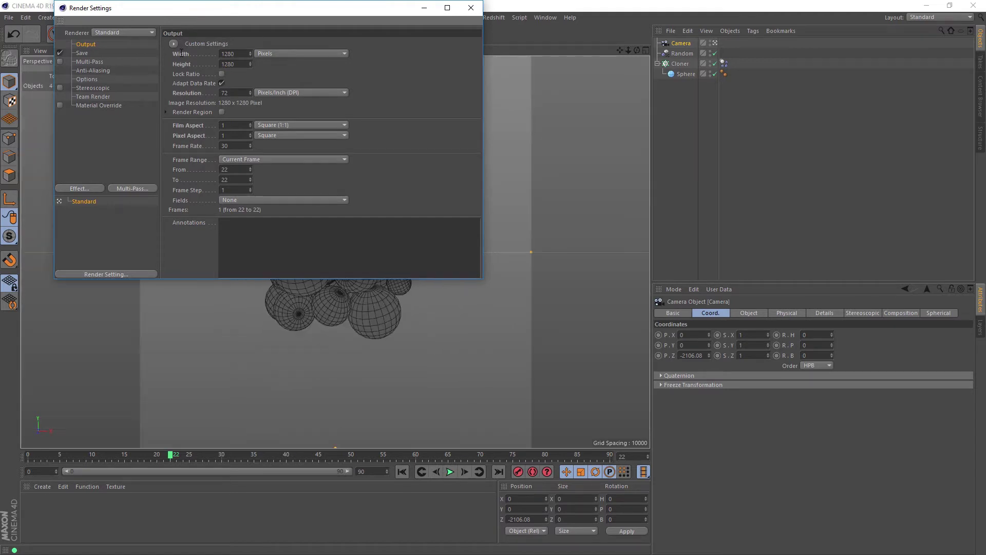
pyautogui.click(470, 8)
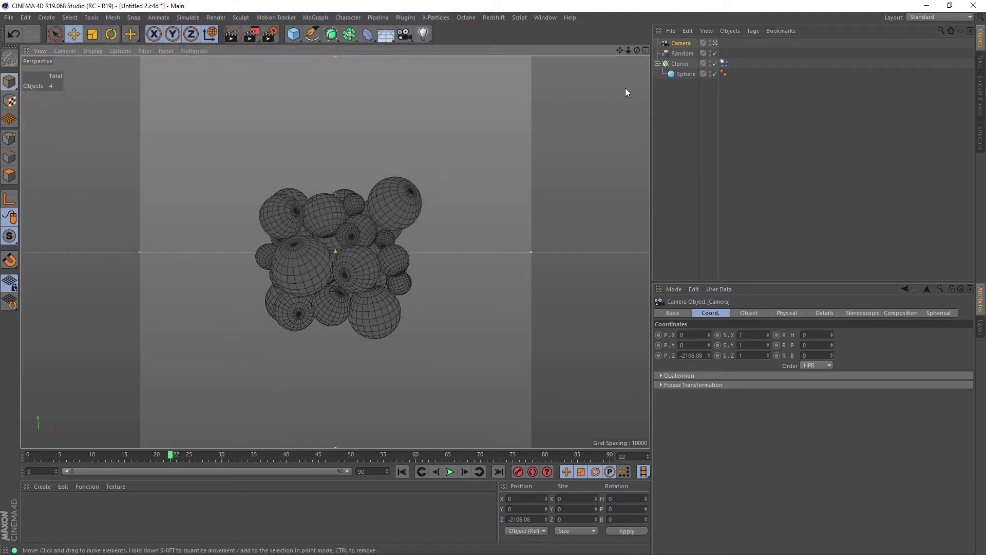
# Step: Set the camera's focal length to Normal Lens (50 mm) and move it closer, to about Z -1814
pyautogui.click(677, 43)
pyautogui.click(748, 313)
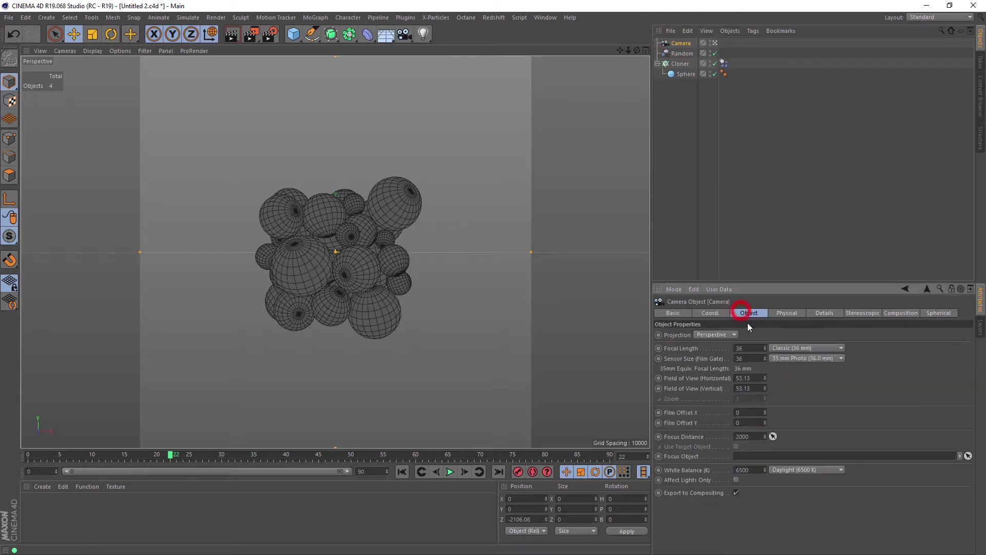
pyautogui.moveTo(778, 348); pyautogui.dragTo(778, 358)
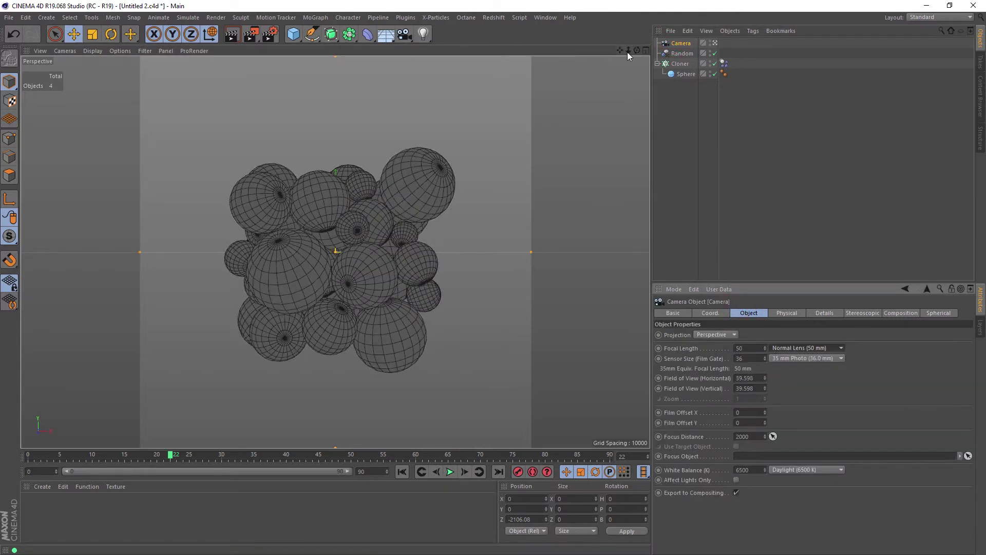
pyautogui.moveTo(628, 50); pyautogui.dragTo(632, 45)
# Step: Play the sphere simulation briefly through the camera to check its motion and framing
pyautogui.click(449, 472)
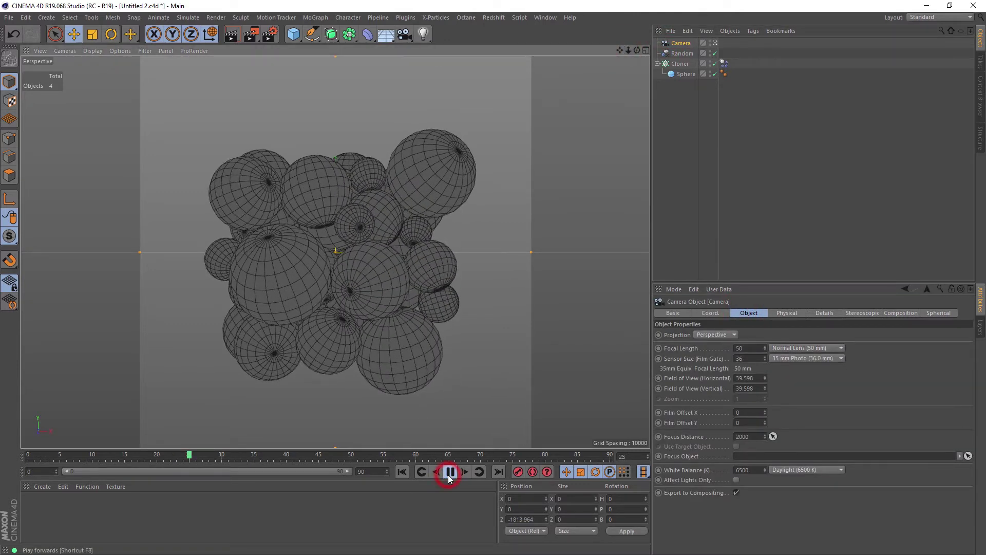
pyautogui.click(449, 472)
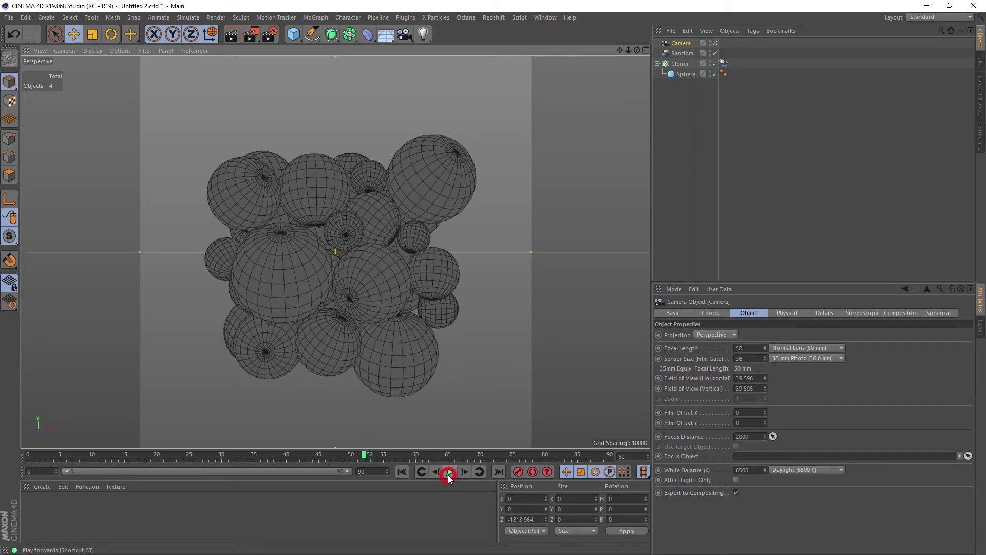
# Step: Preview the render of the spheres and add an area light with its shadow type set to Area
pyautogui.click(231, 35)
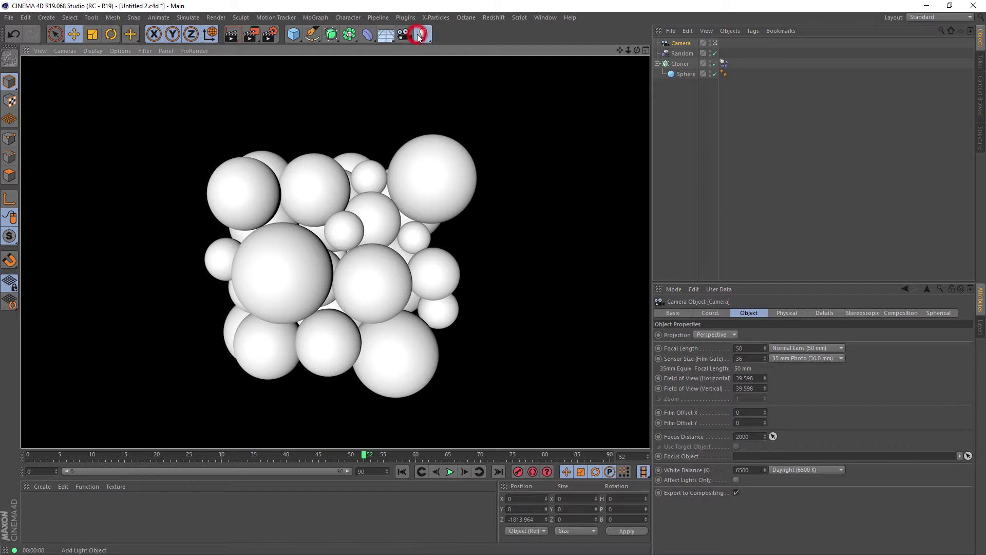
pyautogui.moveTo(423, 34); pyautogui.dragTo(535, 69)
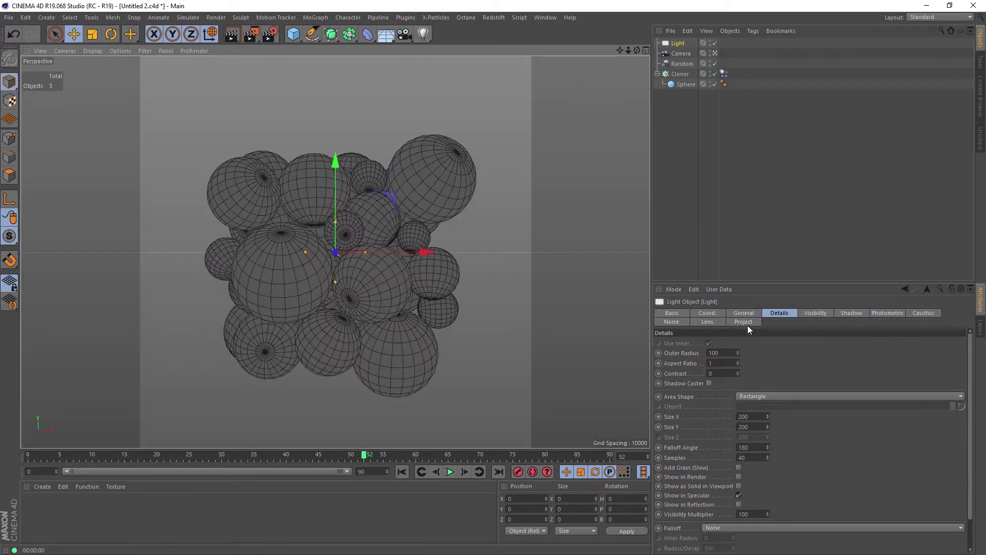
pyautogui.click(743, 316)
pyautogui.click(726, 421)
pyautogui.click(723, 458)
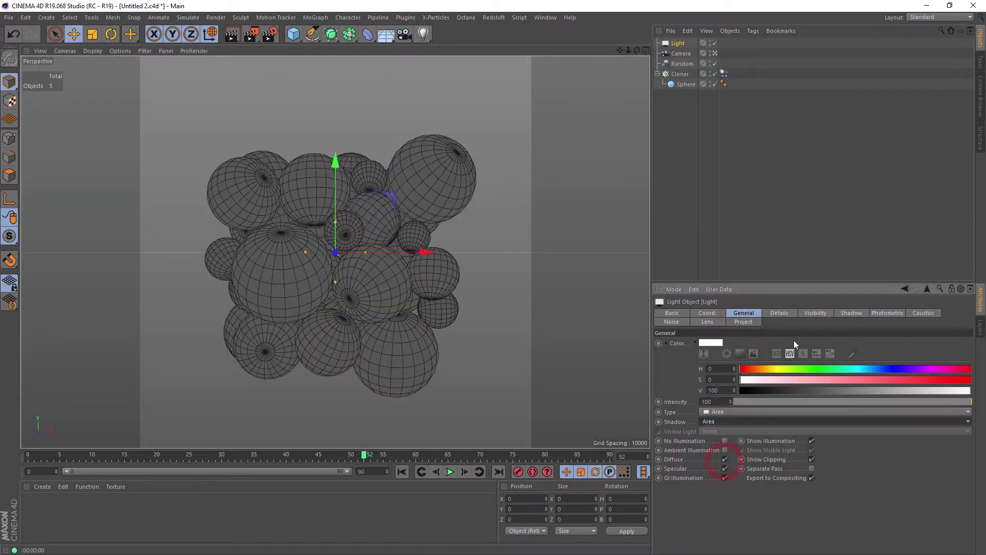
# Step: Set the area light's falloff to Inverse Square (Physically Accurate)
pyautogui.click(779, 312)
pyautogui.click(738, 525)
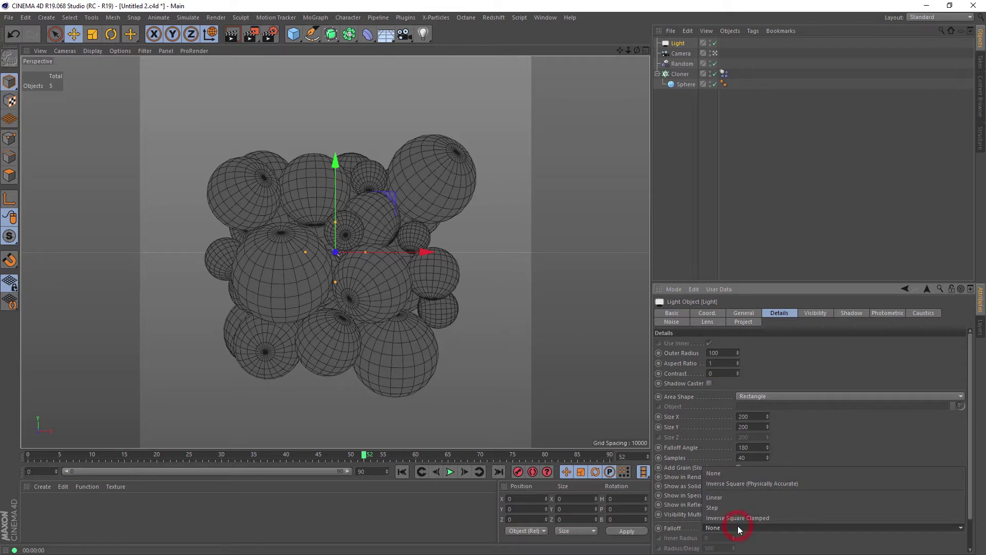
pyautogui.click(748, 483)
# Step: Rotate the light's pitch to -90 so it faces downward and raise it to about Y 462
pyautogui.press('r')
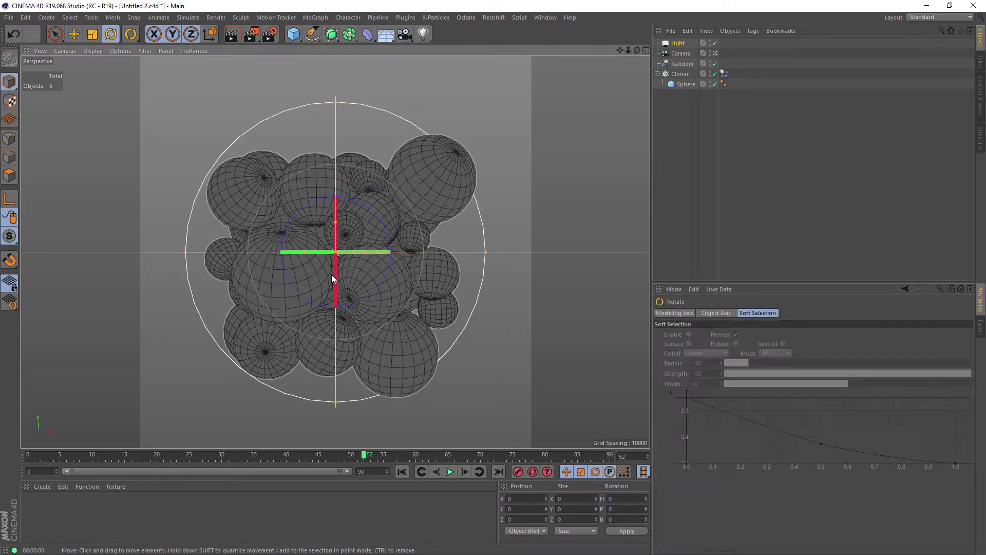
pyautogui.moveTo(335, 273); pyautogui.dragTo(328, 156)
pyautogui.press('e')
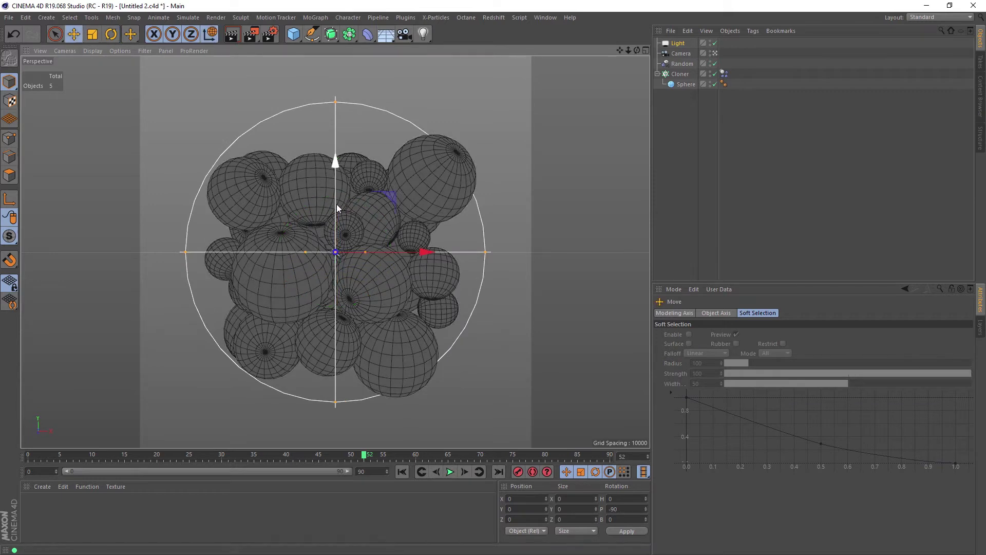
pyautogui.moveTo(339, 216); pyautogui.dragTo(339, 96)
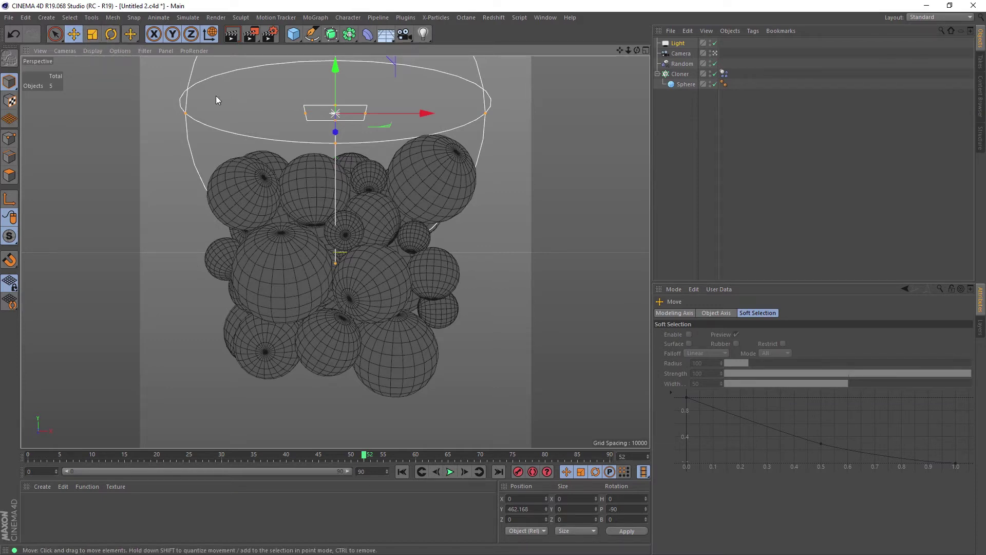
# Step: Scale the light up and move it higher and toward the camera, to about Y 778 and Z -302
pyautogui.press('t')
pyautogui.moveTo(215, 95); pyautogui.dragTo(198, 112)
pyautogui.press('e')
pyautogui.press('F5')
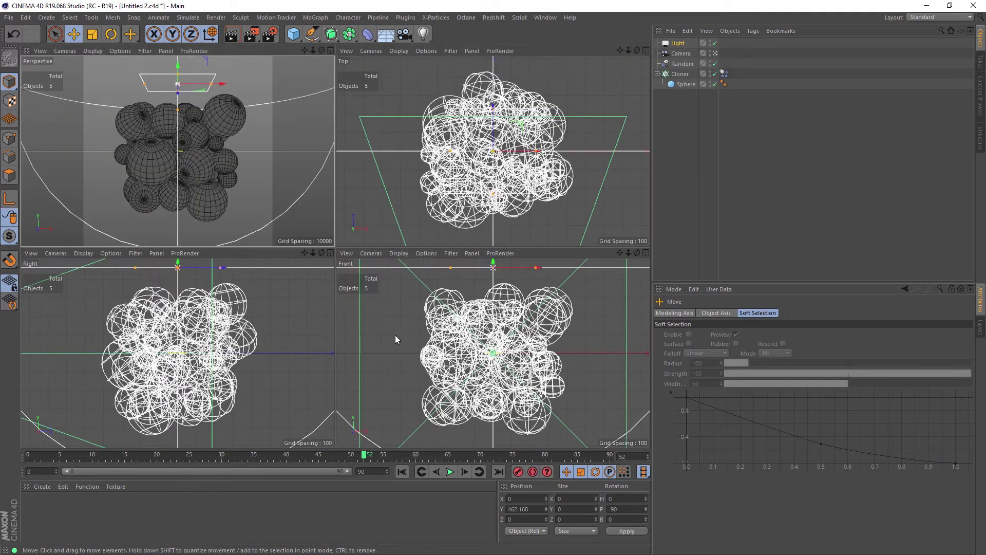
pyautogui.press('F3')
pyautogui.scroll(-3, 246, 263)
pyautogui.moveTo(329, 147); pyautogui.dragTo(270, 87)
# Step: Stretch the area light to about 2143 × 1790 so it extends well past the spheres, and enable Show in Reflection
pyautogui.press('F5')
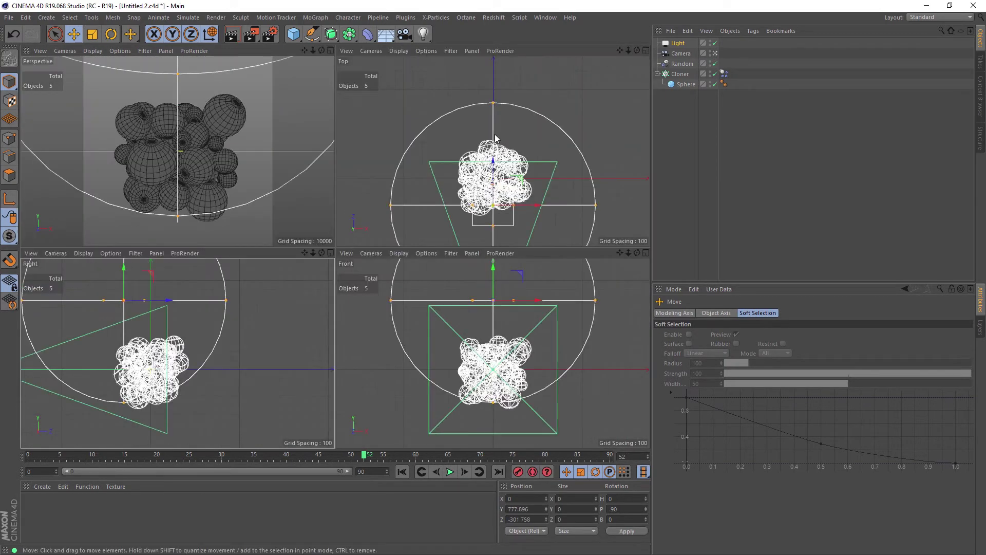
pyautogui.moveTo(475, 210); pyautogui.dragTo(397, 207)
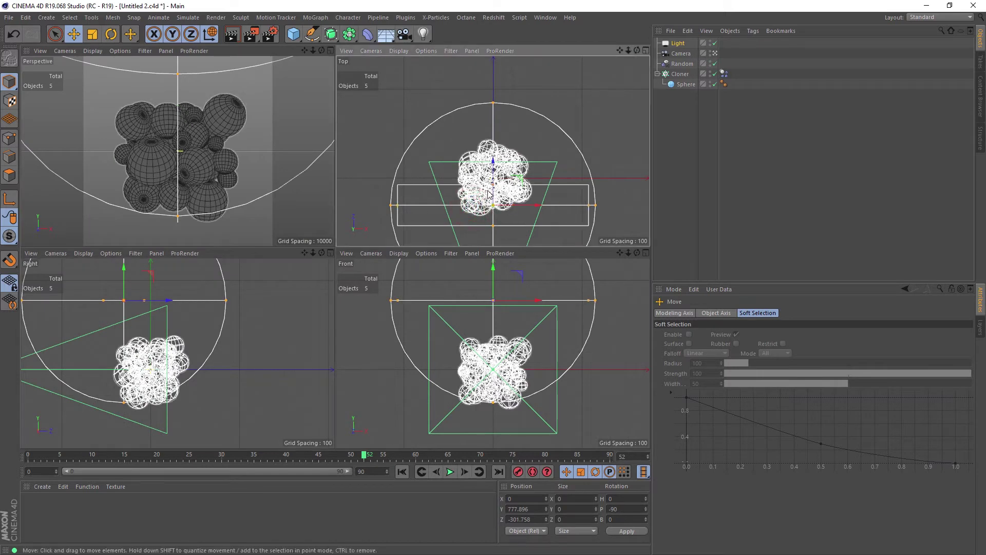
pyautogui.moveTo(493, 226); pyautogui.dragTo(493, 126)
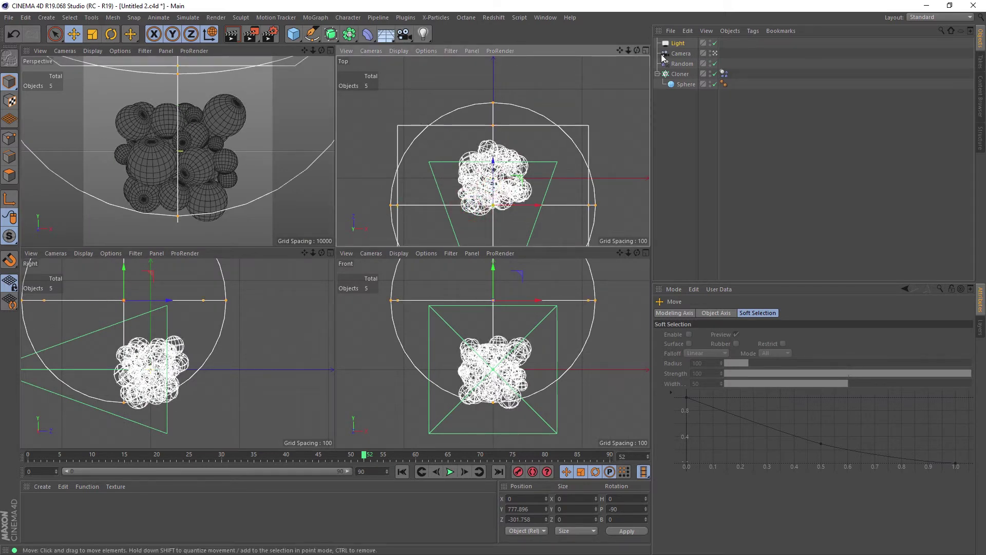
pyautogui.click(678, 43)
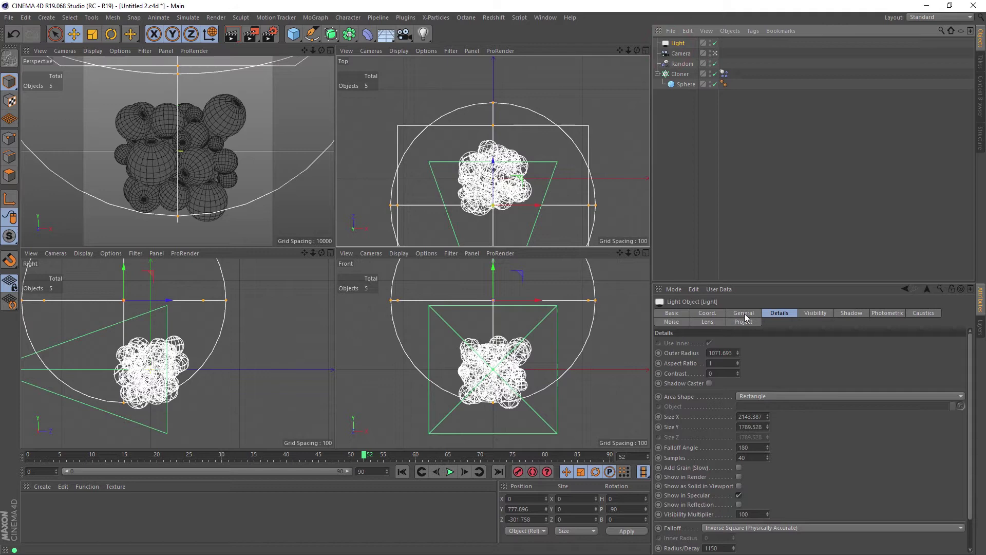
pyautogui.click(738, 504)
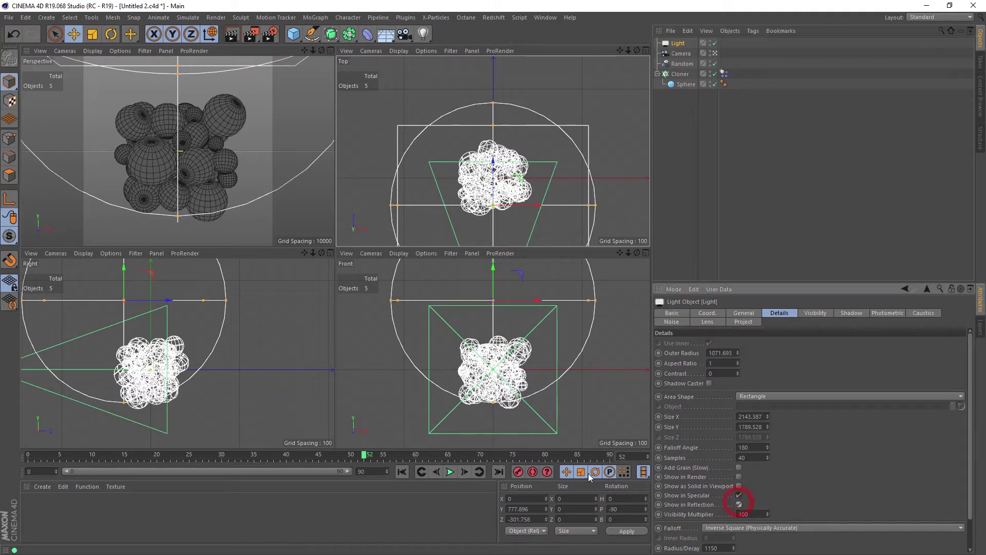
# Step: Create a new material and remove the Default Specular layer from its reflectance
pyautogui.doubleClick(78, 507)
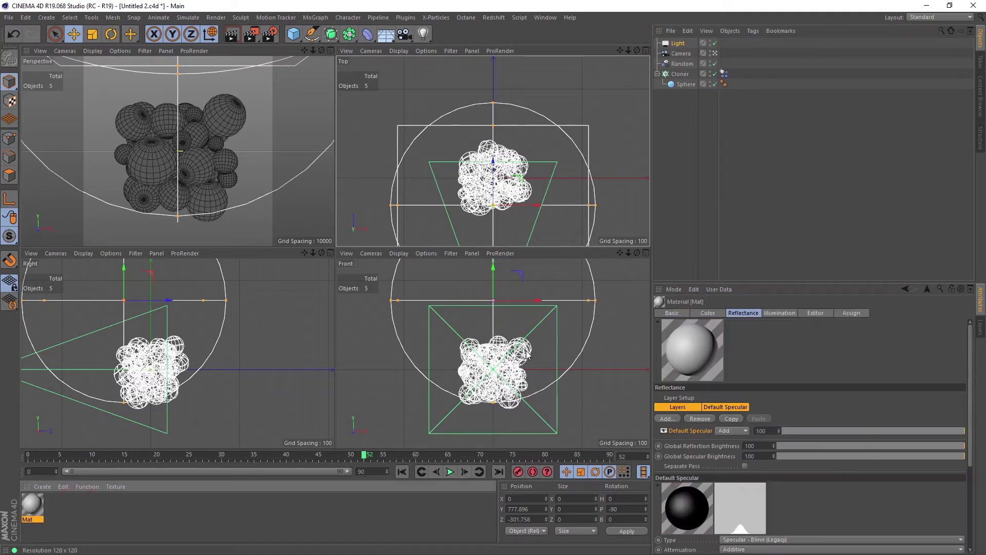
pyautogui.doubleClick(32, 503)
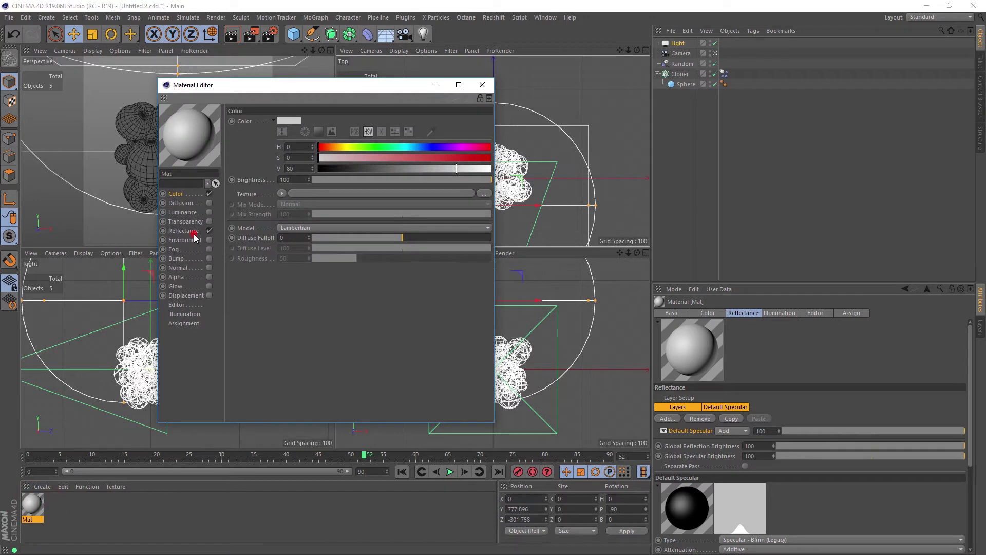
pyautogui.click(182, 231)
pyautogui.click(274, 142)
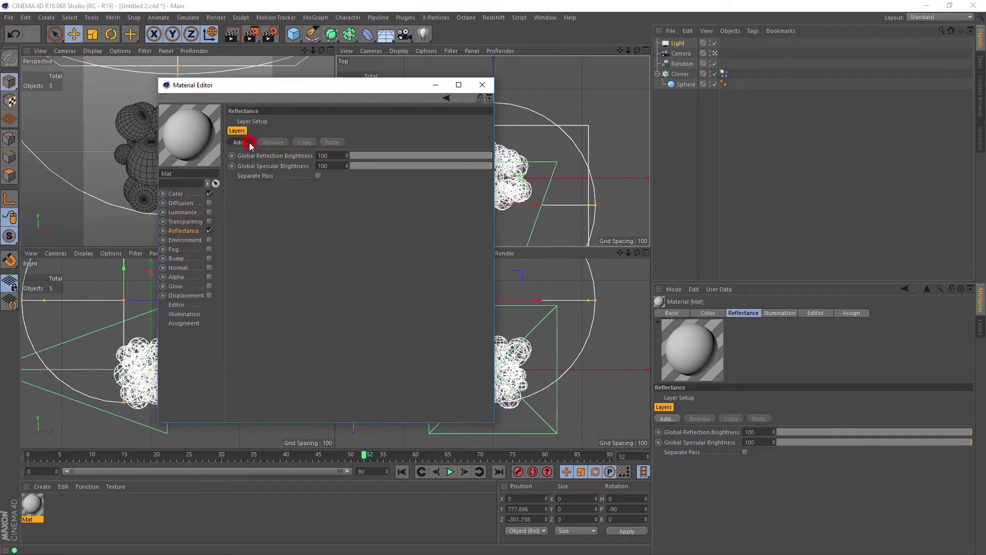
# Step: Add a Beckmann reflectance layer to the material with a roughness of about 43
pyautogui.click(250, 144)
pyautogui.click(265, 150)
pyautogui.click(401, 283)
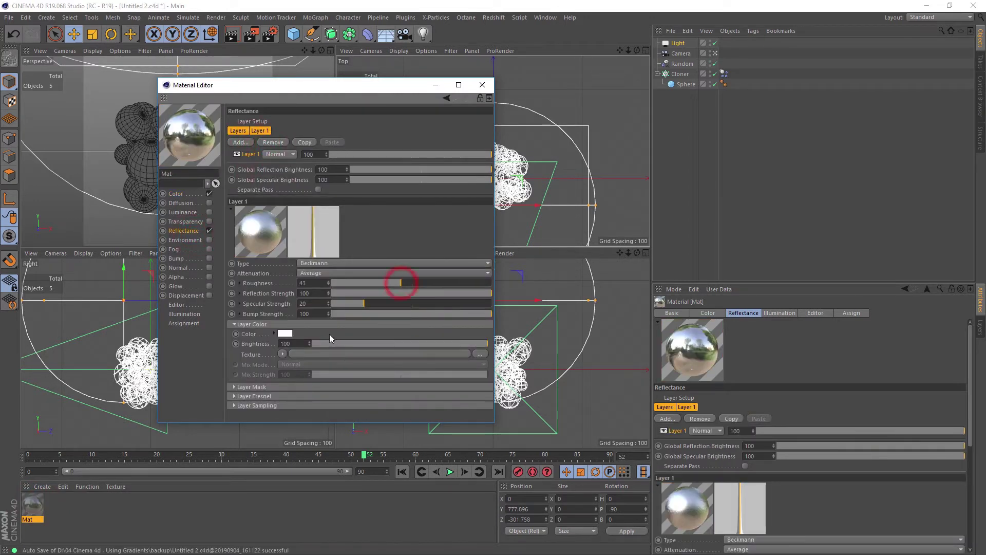
# Step: Set the reflectance layer's Fresnel to Dielectric with the PET preset
pyautogui.click(251, 324)
pyautogui.click(258, 343)
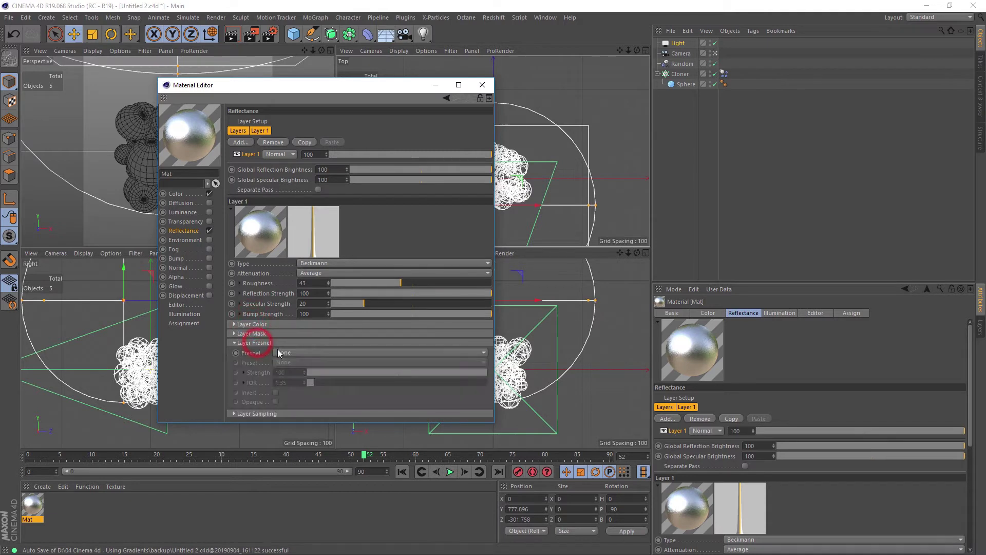
pyautogui.click(304, 352)
pyautogui.click(303, 371)
pyautogui.click(287, 364)
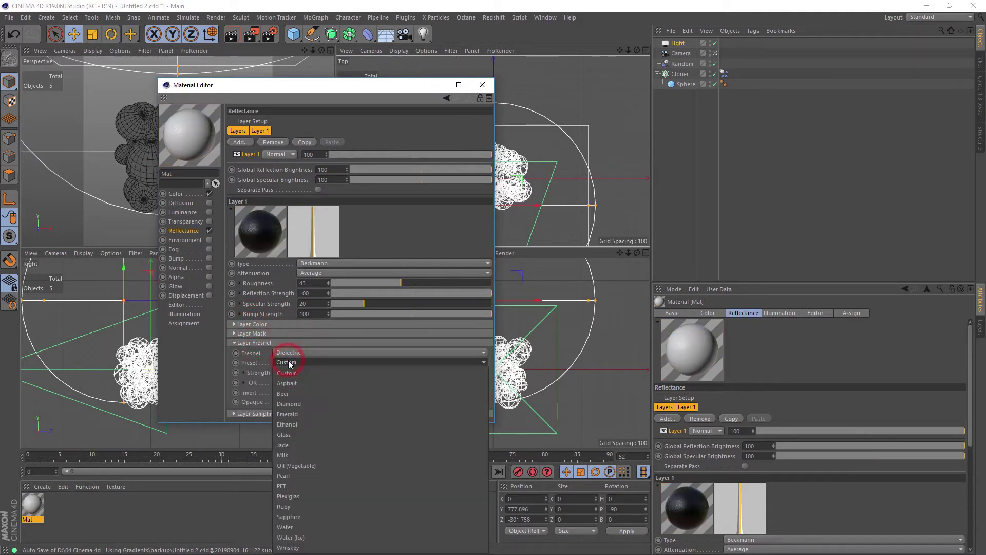
pyautogui.click(289, 485)
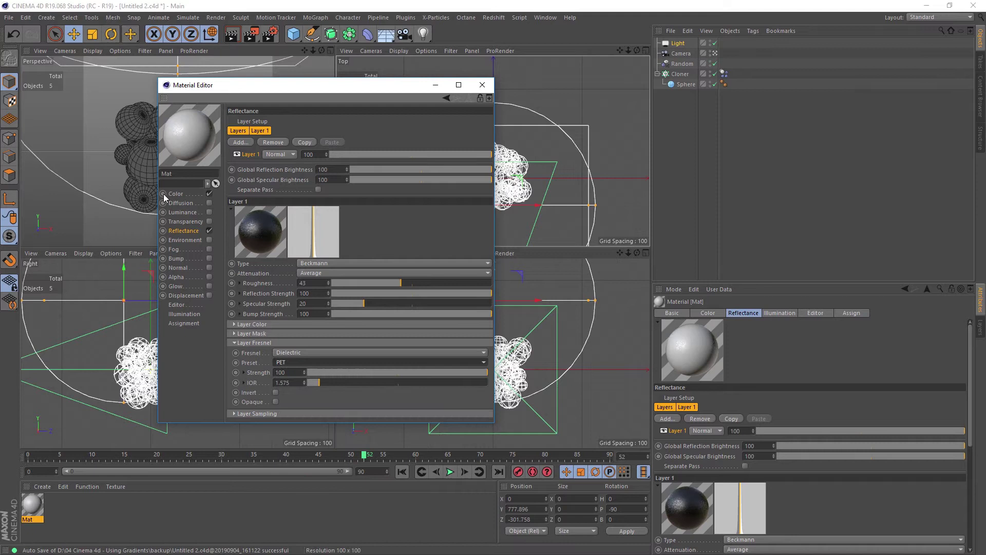
# Step: Darken the material's base color to a brightness value (V) of about 32 and close its editor
pyautogui.click(185, 193)
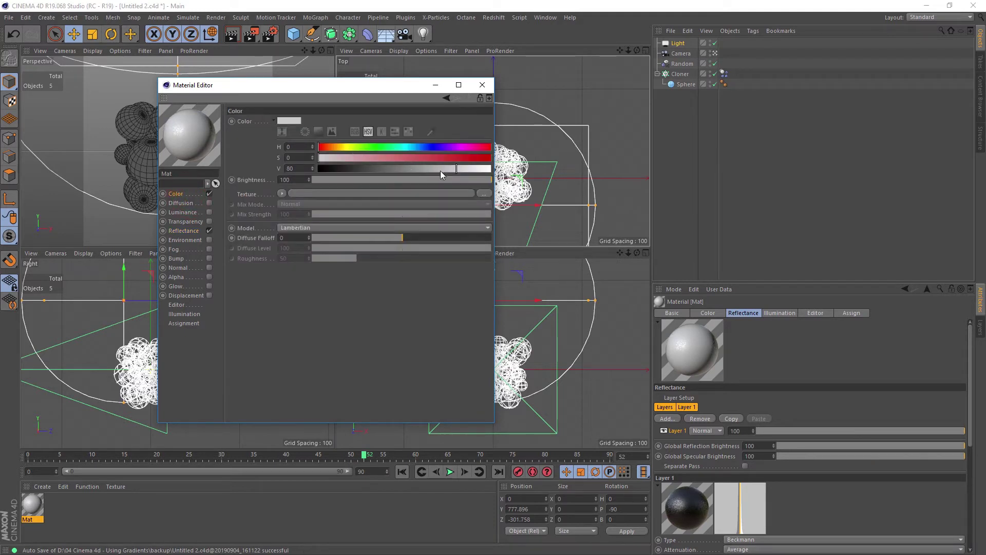
pyautogui.moveTo(440, 171); pyautogui.dragTo(381, 165)
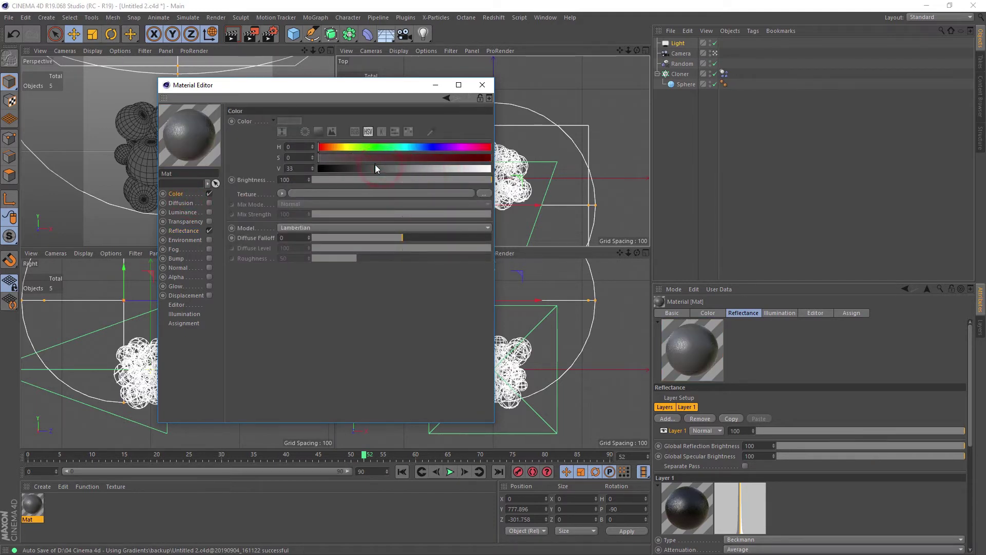
pyautogui.click(482, 85)
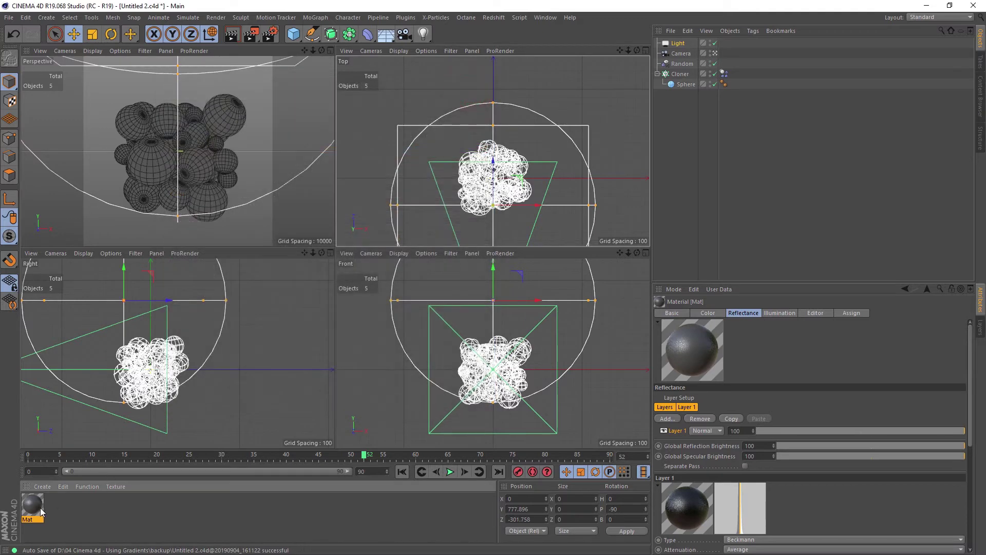
# Step: Apply the dark material to the Cloner and render a preview through the camera
pyautogui.moveTo(41, 511); pyautogui.dragTo(699, 75)
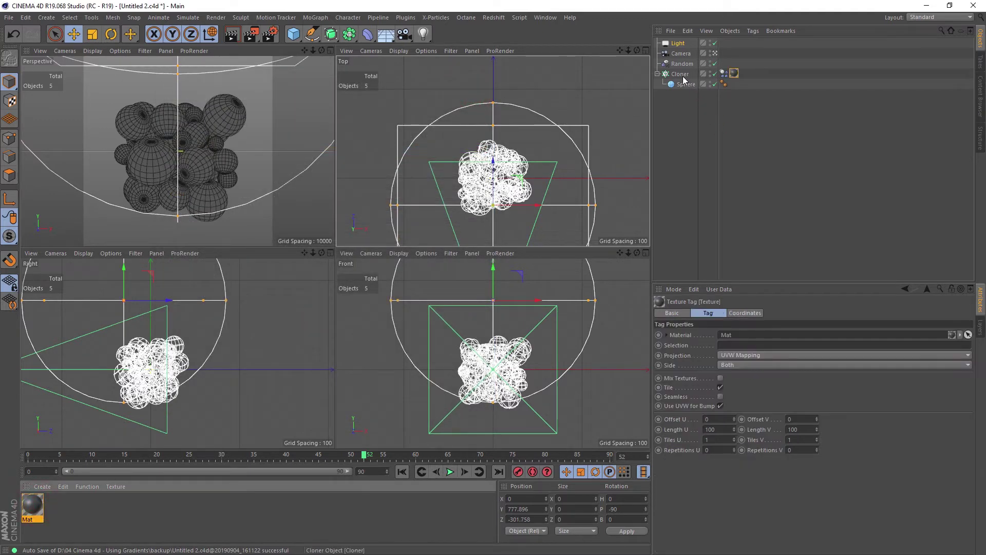
pyautogui.middleClick(240, 128)
pyautogui.click(231, 33)
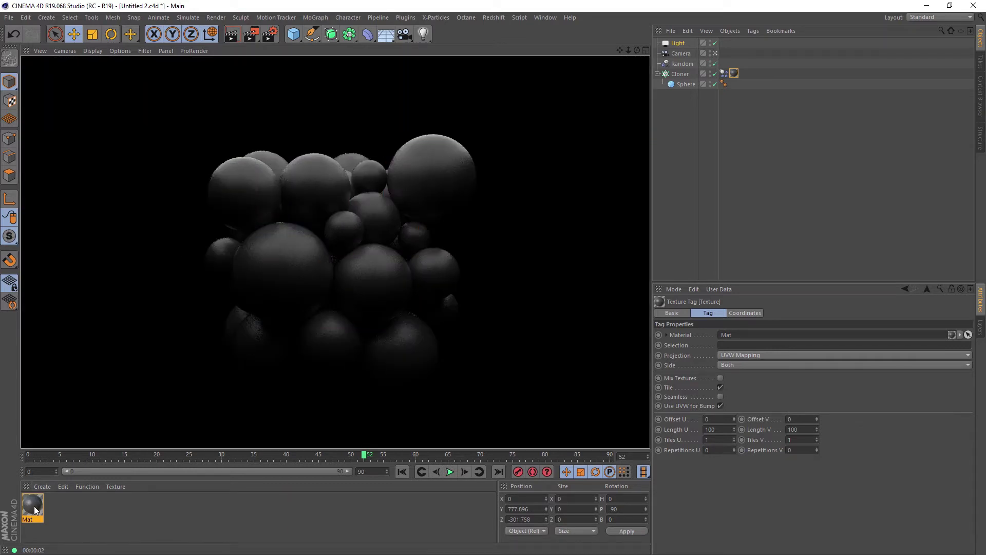
# Step: Lower the roughness of the material's reflectance layer to about 18 and render a new preview
pyautogui.doubleClick(35, 508)
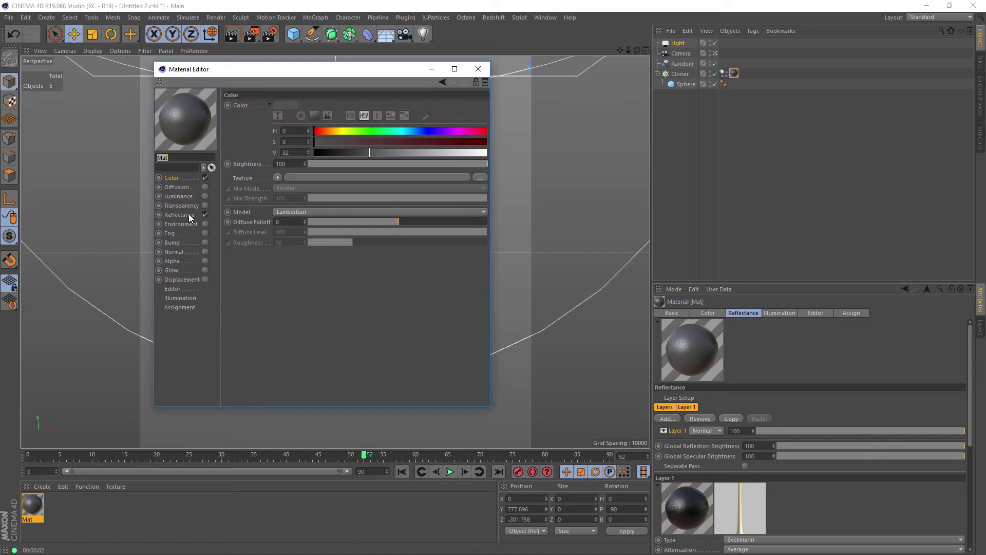
pyautogui.click(189, 214)
pyautogui.moveTo(371, 265); pyautogui.dragTo(361, 266)
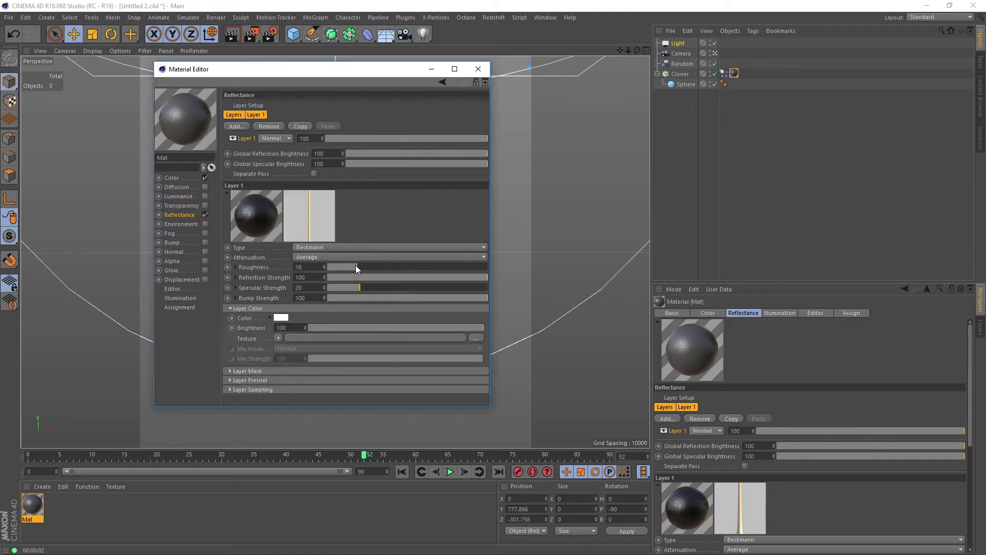
pyautogui.click(478, 68)
pyautogui.click(232, 34)
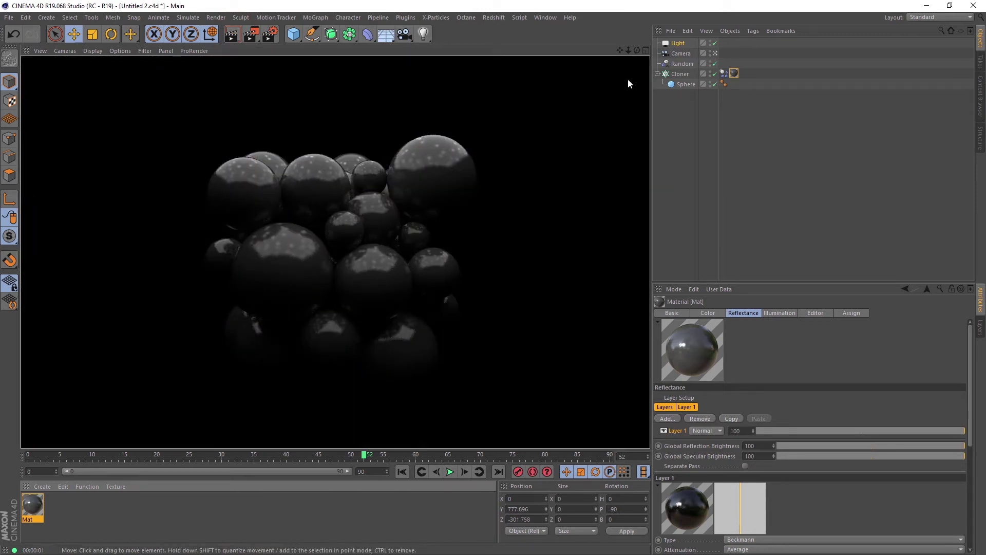
# Step: Enable Add Grain (Slow) on the area light and render the view again
pyautogui.click(678, 43)
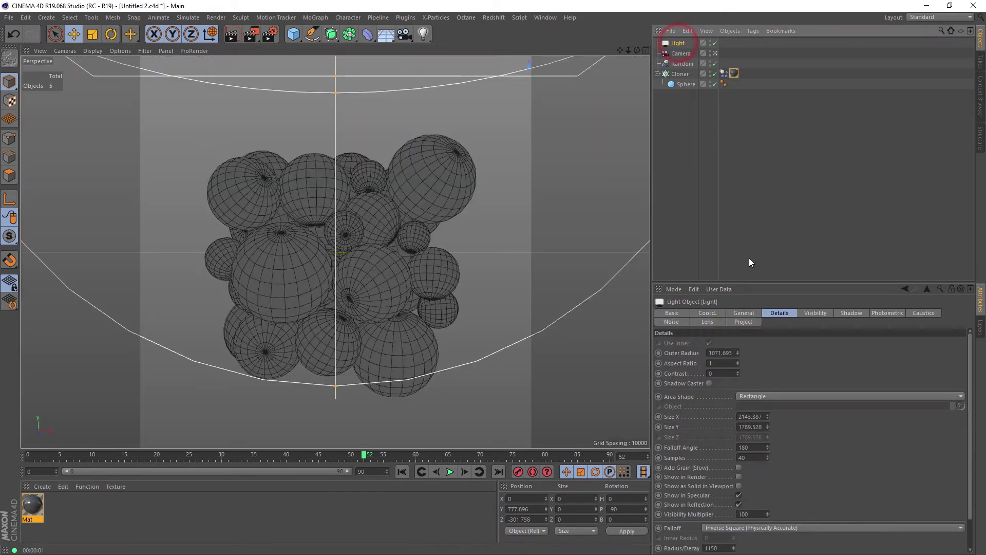
pyautogui.click(739, 467)
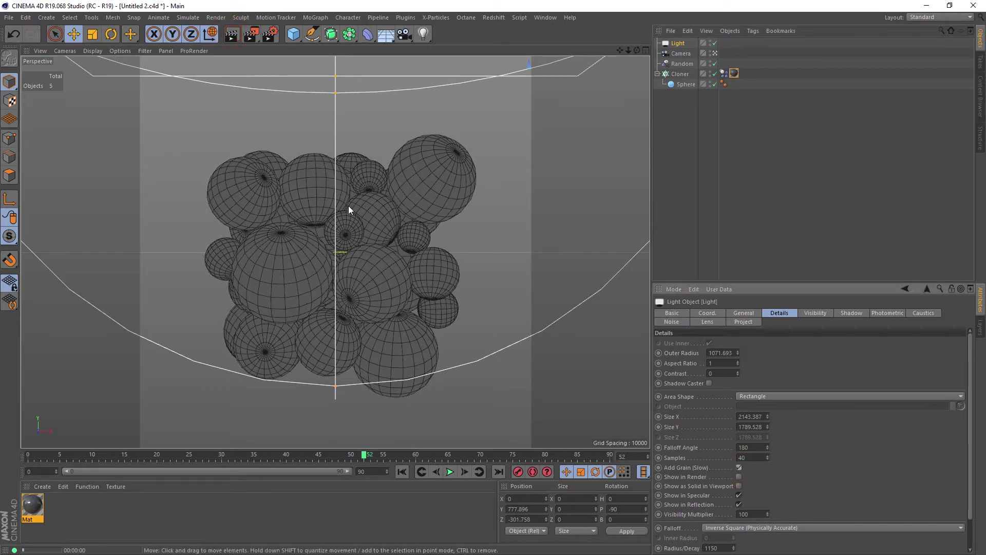
pyautogui.hotkey('ctrl', 'r')
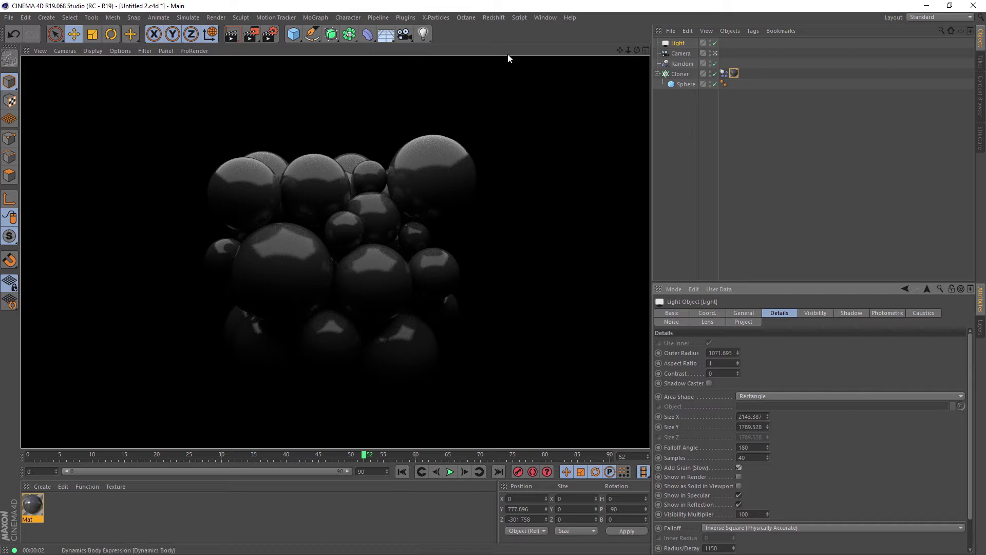
# Step: Switch the renderer to Physical and set its sampling quality to Automatic
pyautogui.click(271, 34)
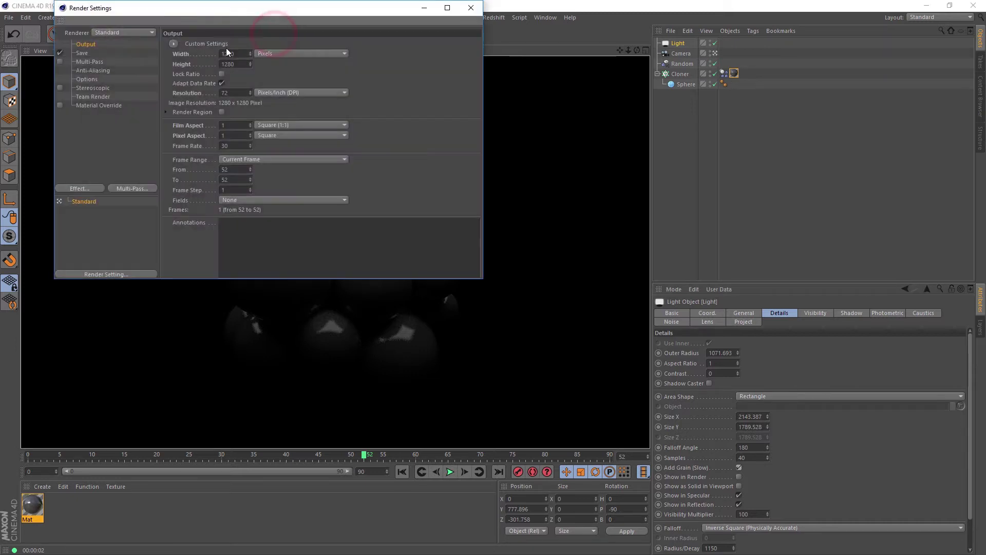
pyautogui.click(137, 35)
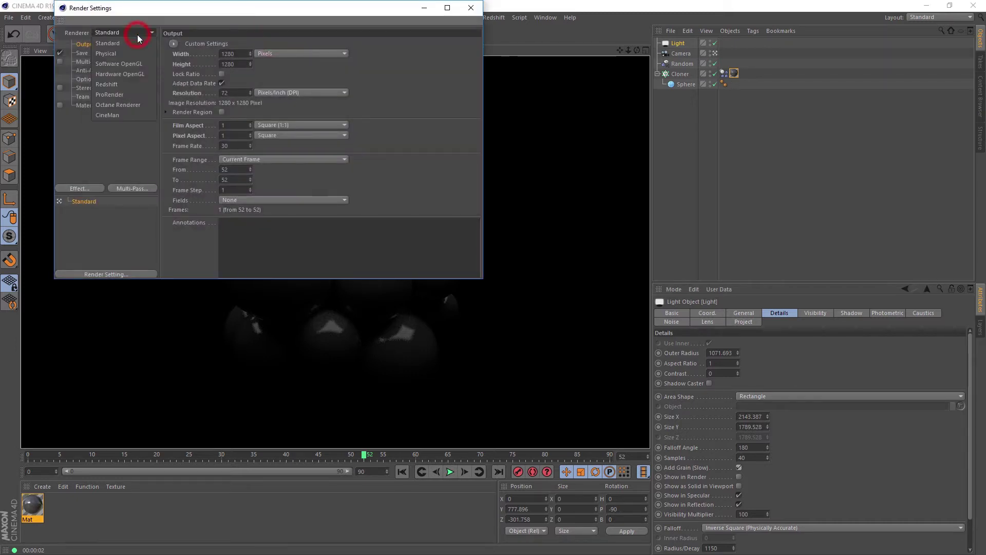
pyautogui.click(119, 55)
pyautogui.click(92, 114)
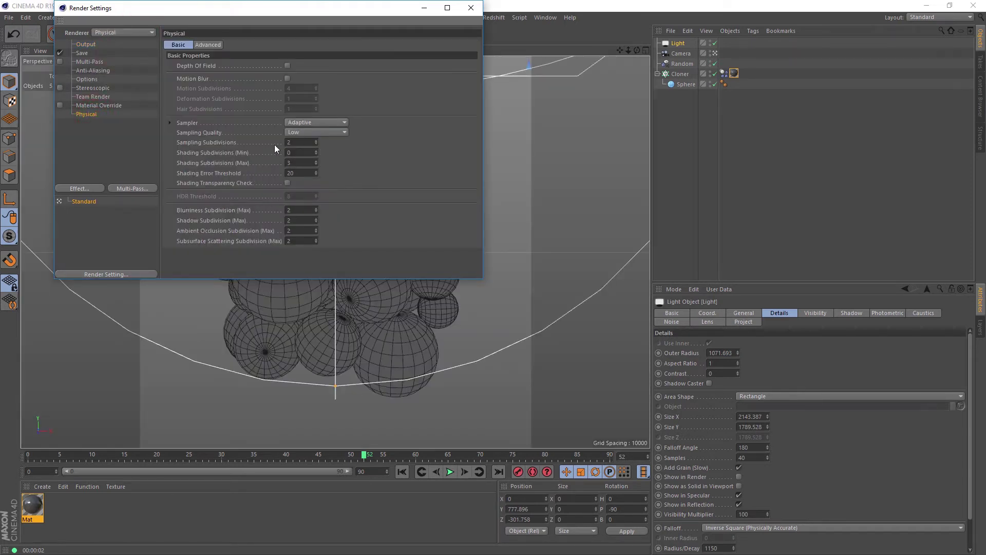
pyautogui.click(306, 132)
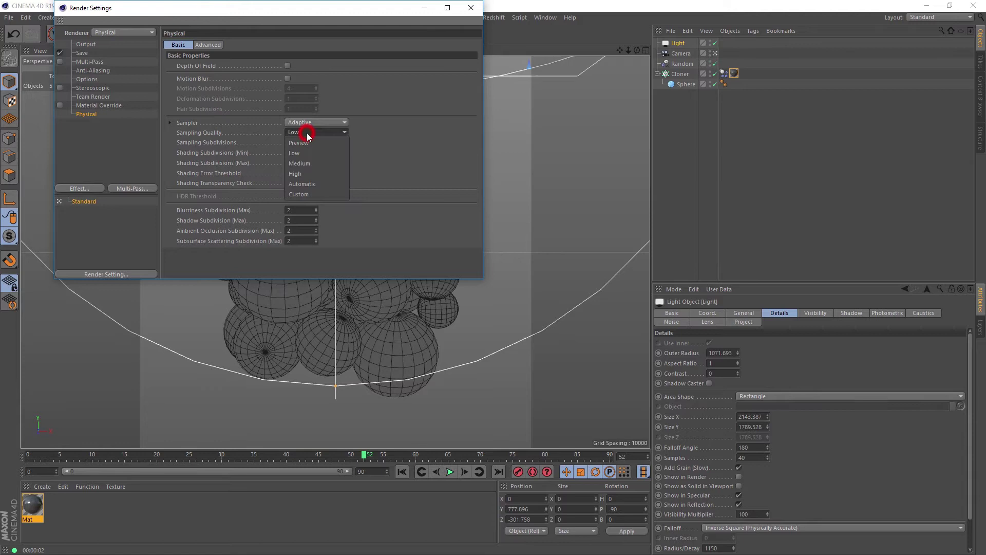
pyautogui.click(306, 180)
# Step: Set the Physical renderer's shading error threshold to 10 and its maximum blurriness and shadow subdivisions to 4
pyautogui.click(302, 173)
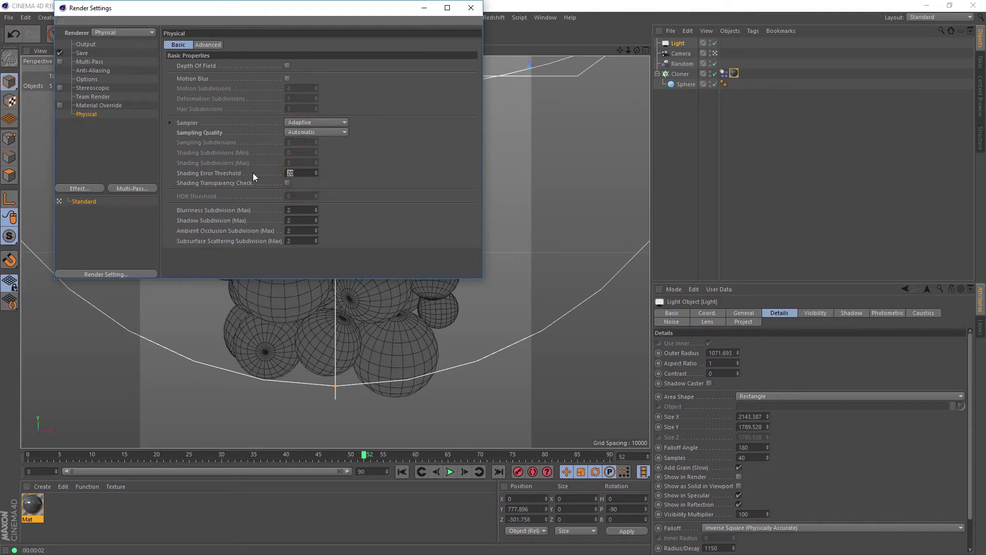
pyautogui.write('10')
pyautogui.write('30')
pyautogui.press('Return')
pyautogui.write('10')
pyautogui.write('4')
pyautogui.press('Tab')
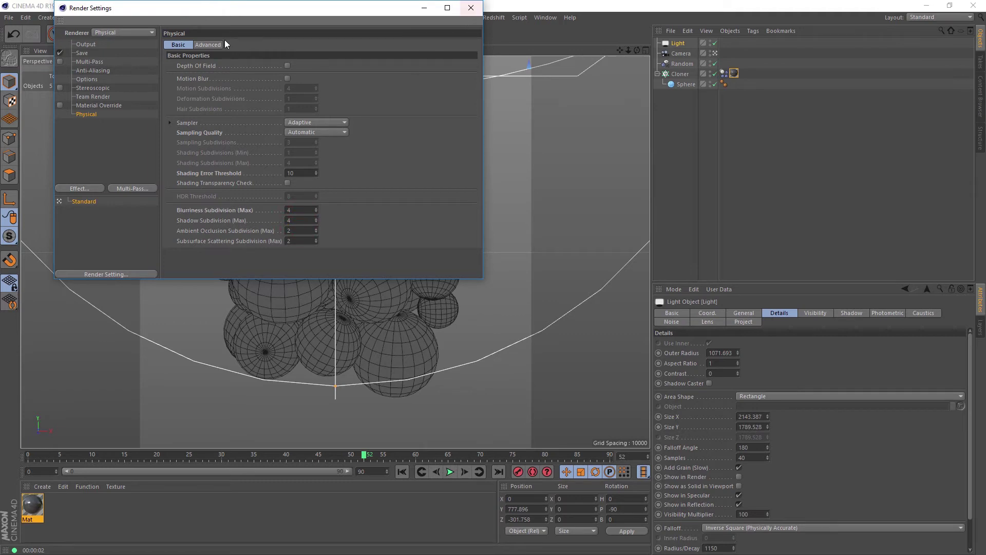
# Step: Set the Physical renderer's Quick Preview to All Modes, close the render settings and render the view
pyautogui.click(208, 45)
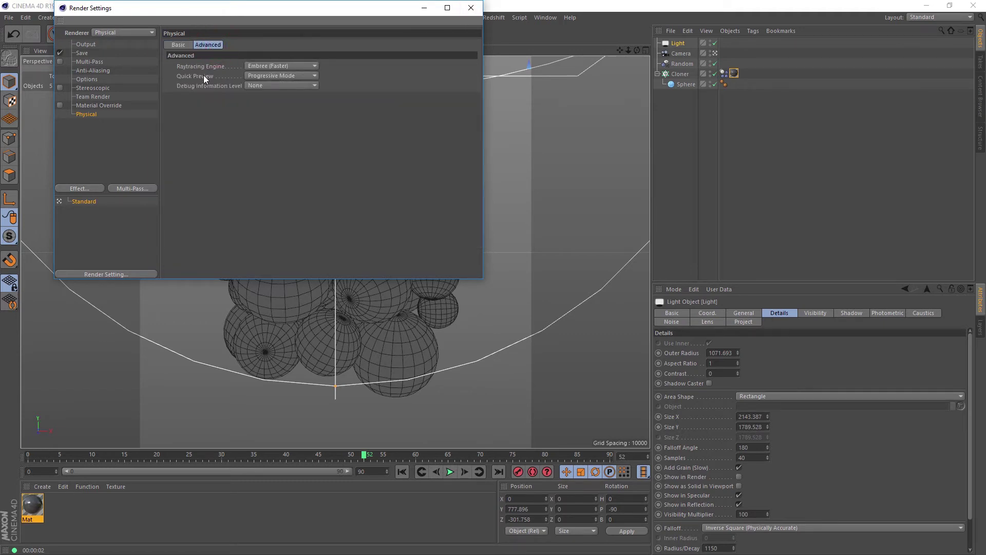
pyautogui.click(257, 76)
pyautogui.click(257, 98)
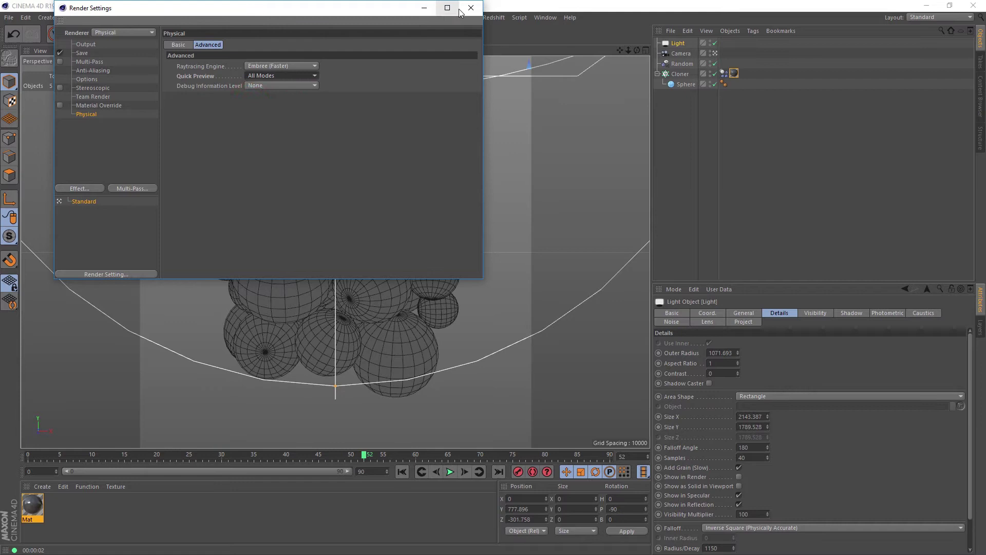
pyautogui.click(471, 7)
pyautogui.hotkey('ctrl', 'r')
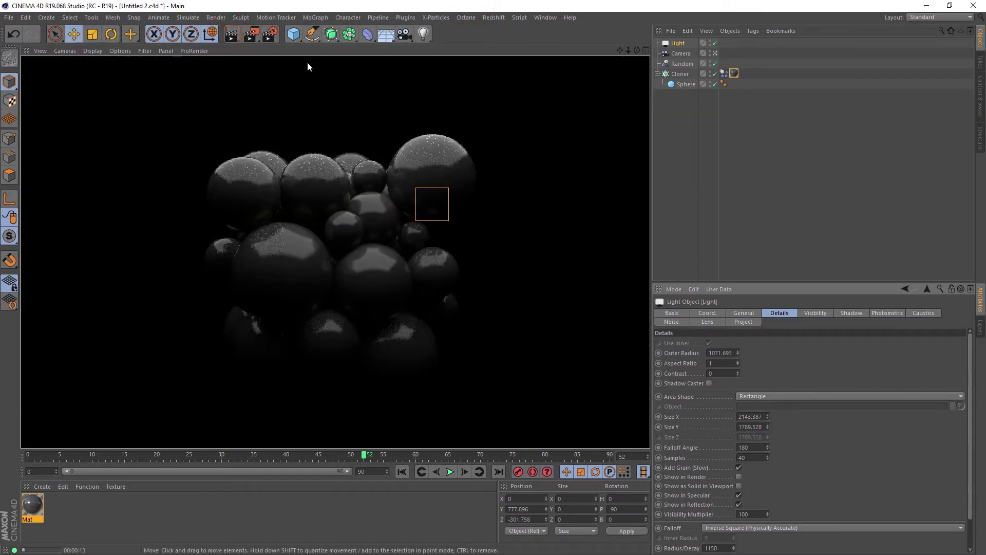
# Step: Lower the roughness of the material's reflectance layer to about 7 and render the view again
pyautogui.click(31, 519)
pyautogui.doubleClick(31, 509)
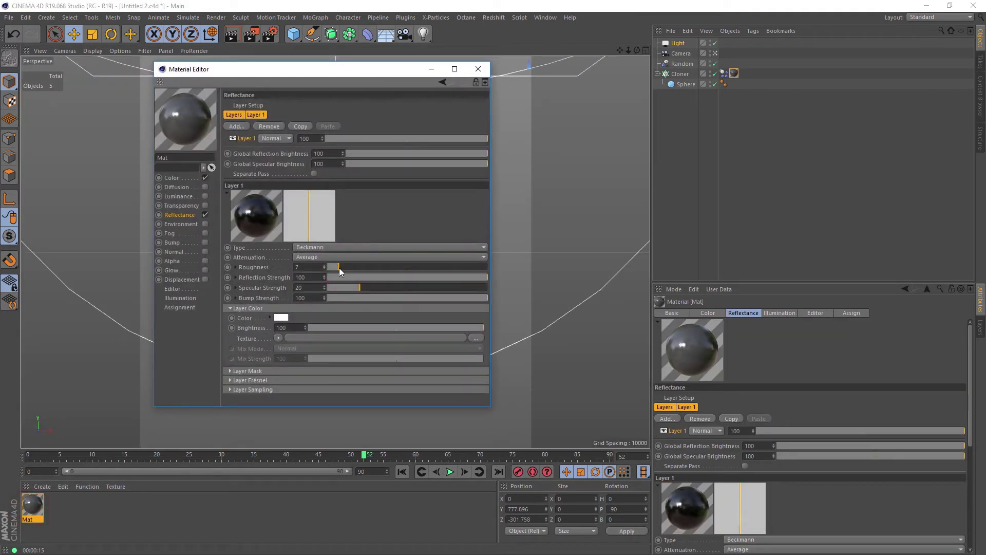
pyautogui.click(478, 69)
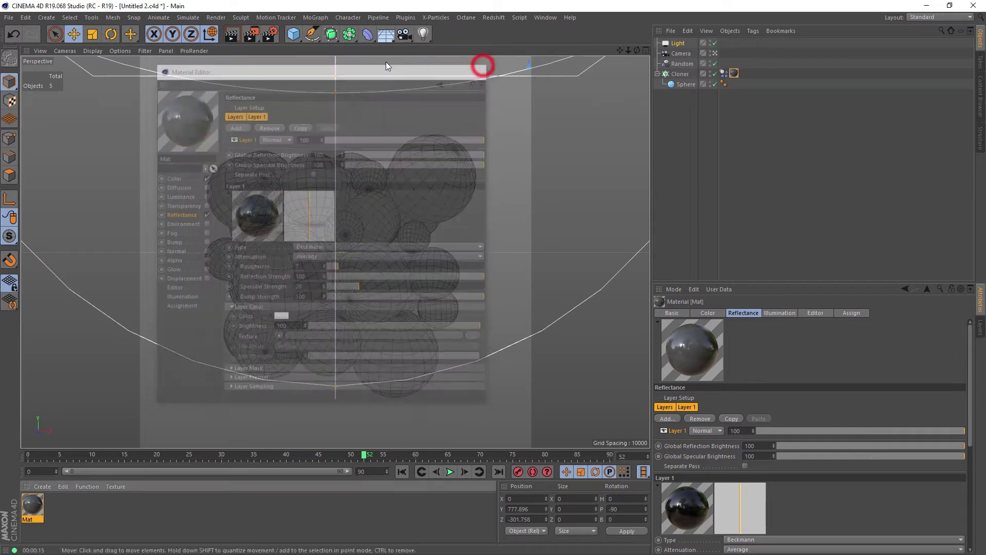
pyautogui.click(232, 35)
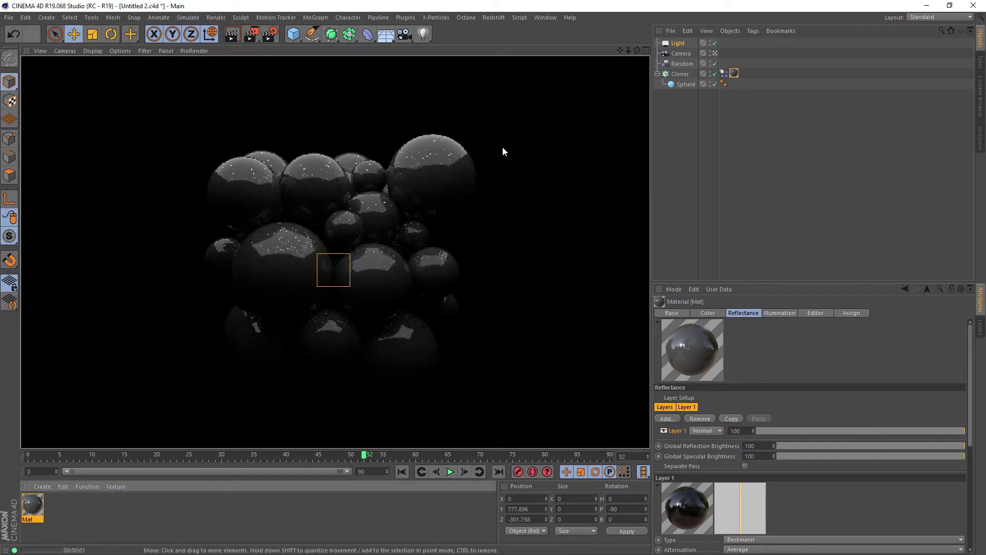
# Step: Enlarge the area light to about 5140 by 4292, move it to about Y 1050, Z -378, and render the camera view
pyautogui.press('t')
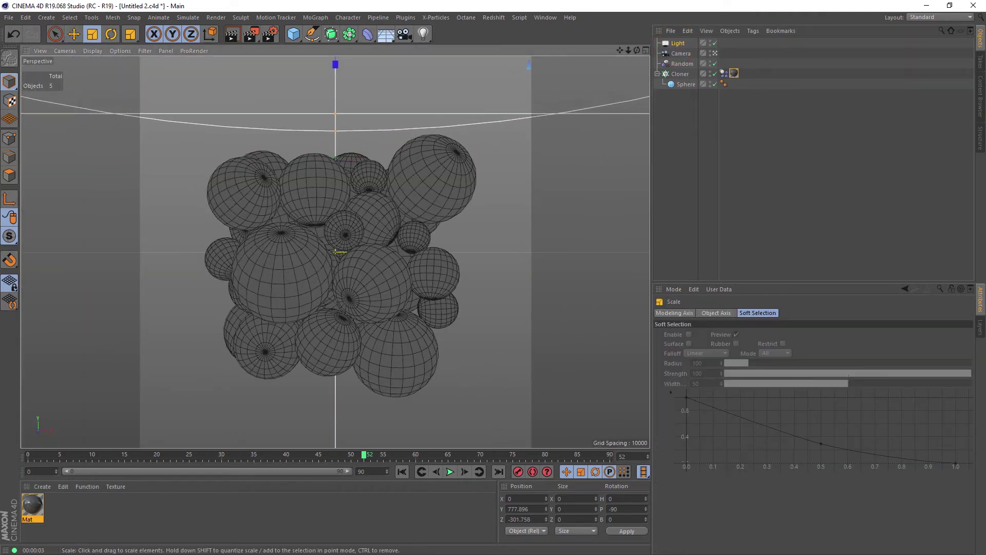
pyautogui.press('e')
pyautogui.middleClick(288, 156)
pyautogui.middleClick(540, 150)
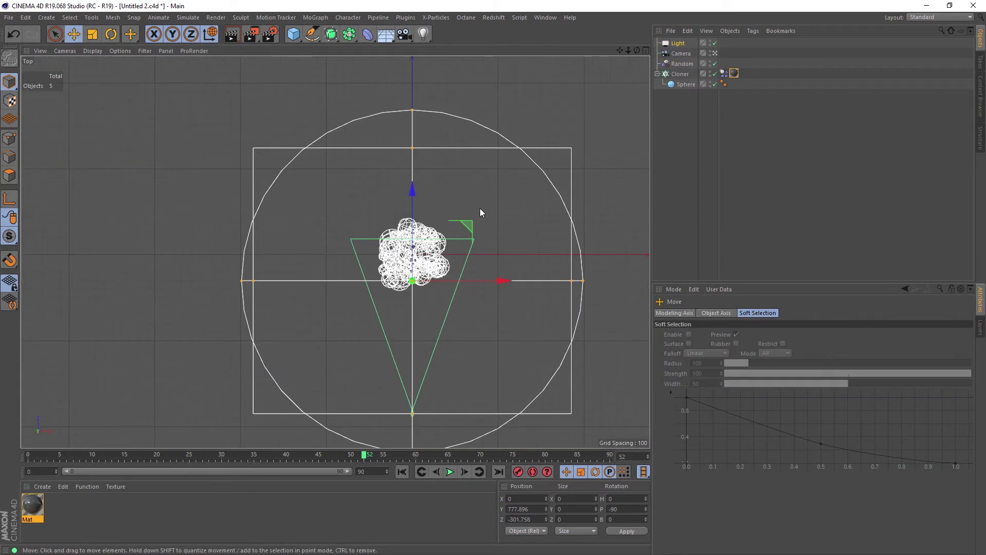
pyautogui.moveTo(358, 162); pyautogui.dragTo(416, 189)
pyautogui.middleClick(416, 189)
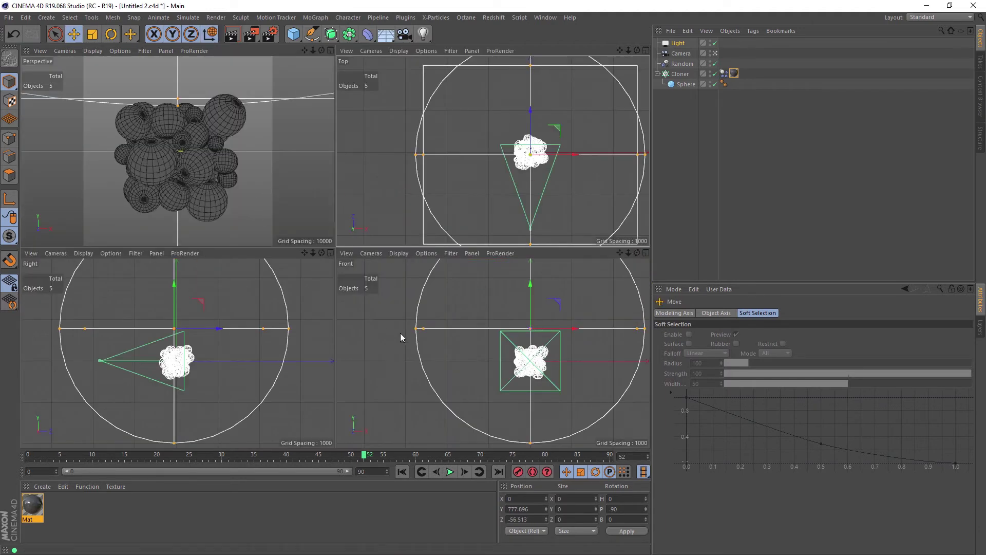
pyautogui.moveTo(168, 301); pyautogui.dragTo(190, 318)
pyautogui.middleClick(177, 180)
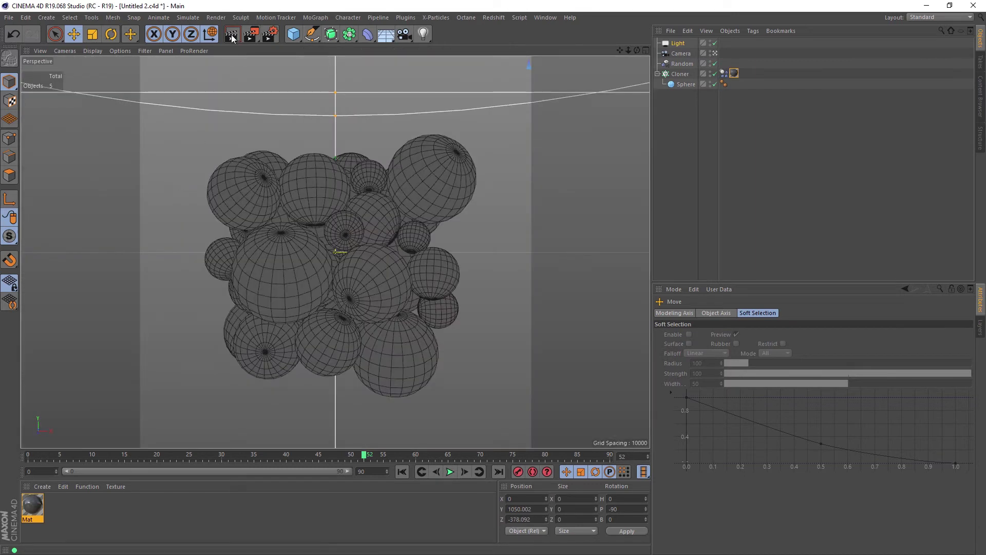
pyautogui.click(231, 35)
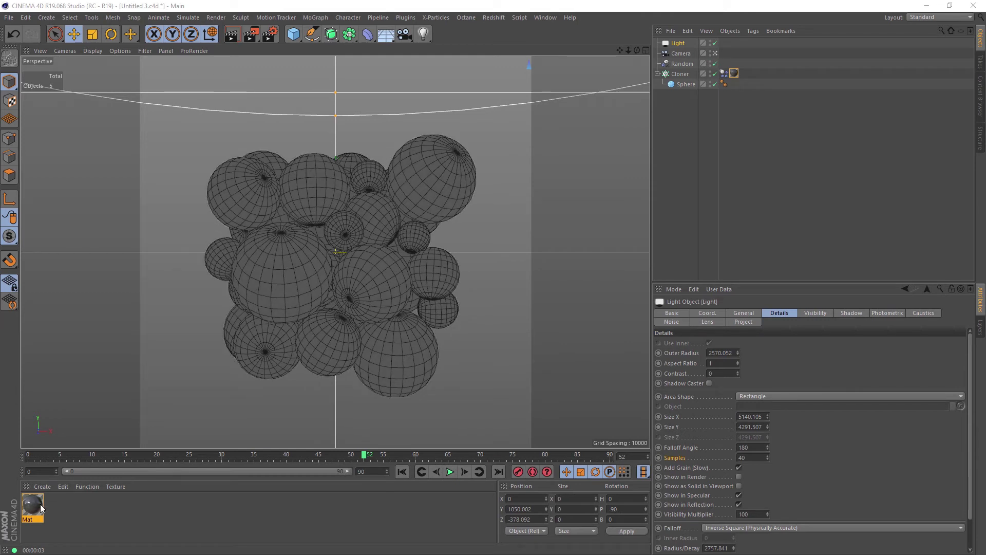
# Step: Start an Interactive Render Region and enlarge it to enclose the whole sphere cluster
pyautogui.click(251, 34)
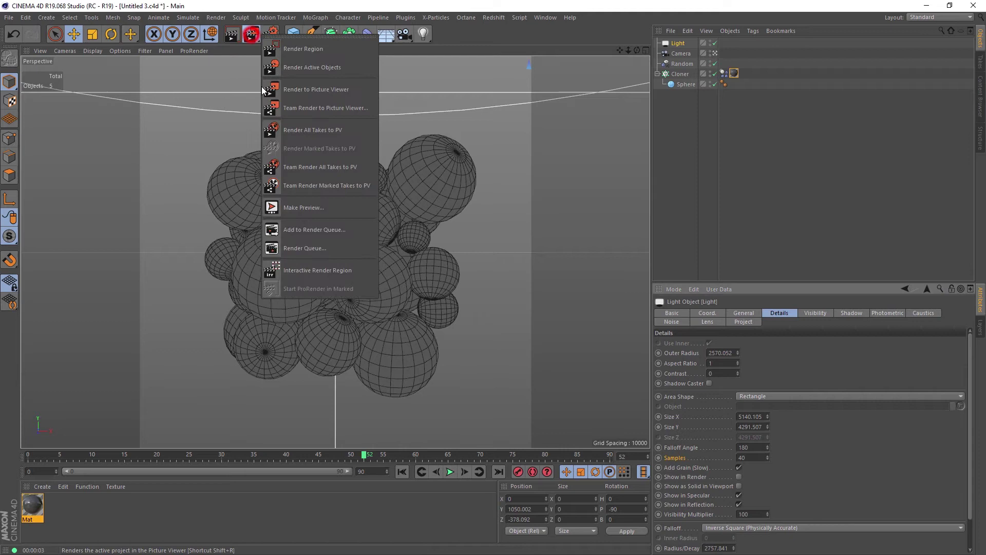
pyautogui.click(322, 266)
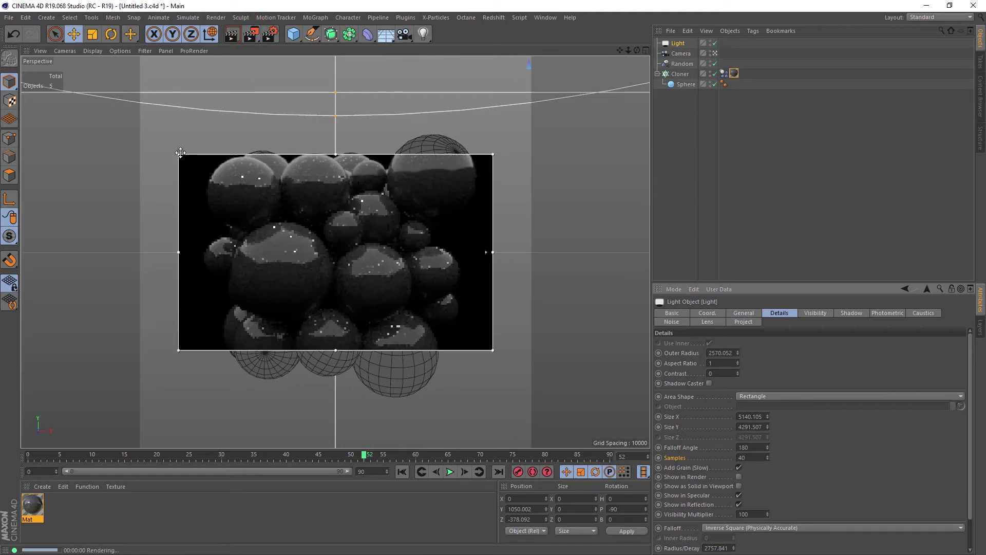
pyautogui.moveTo(189, 156); pyautogui.dragTo(184, 83)
pyautogui.moveTo(494, 351); pyautogui.dragTo(502, 438)
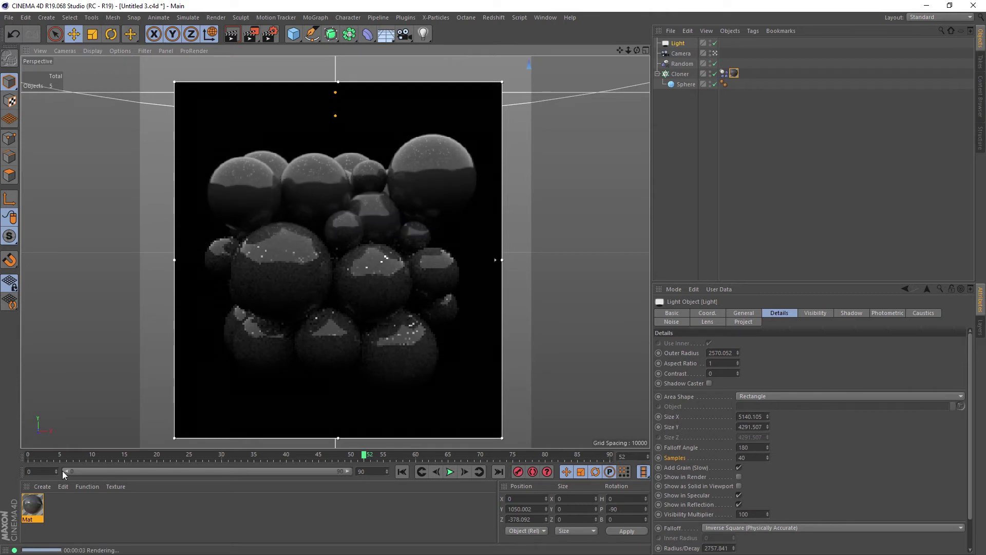
# Step: Darken the material's base color to a brightness value (V) of about 10 and move its editor clear of the render
pyautogui.doubleClick(32, 506)
pyautogui.click(172, 178)
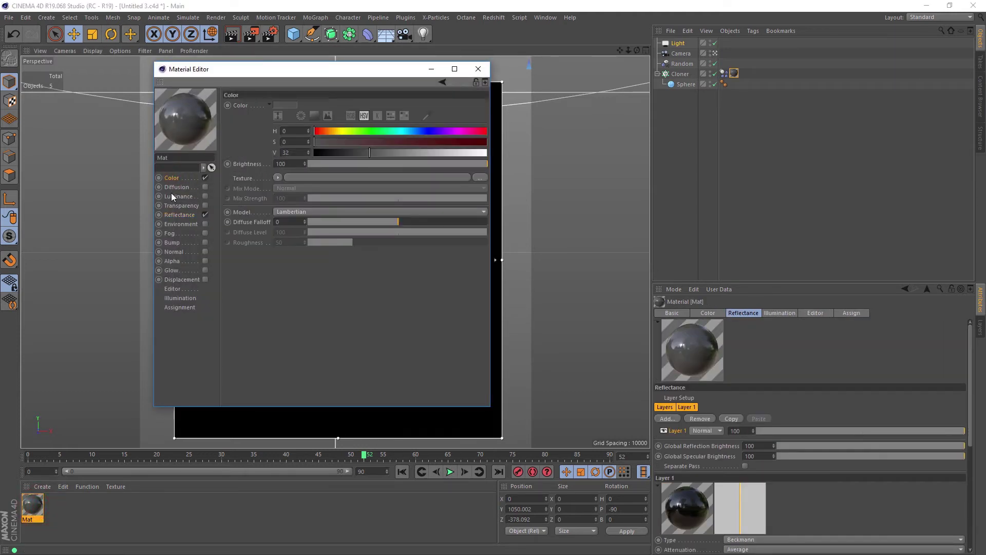
pyautogui.moveTo(341, 155); pyautogui.dragTo(331, 154)
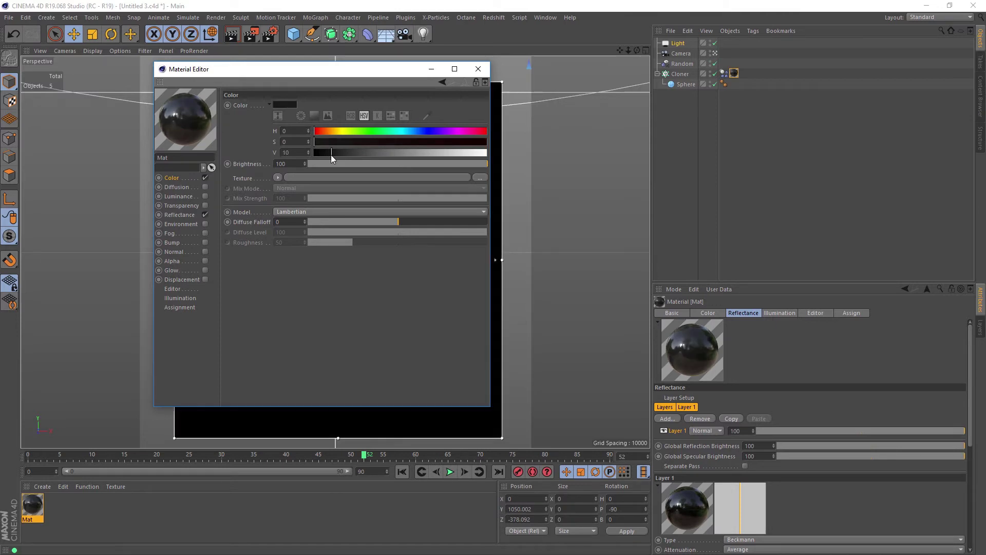
pyautogui.moveTo(324, 78); pyautogui.dragTo(673, 90)
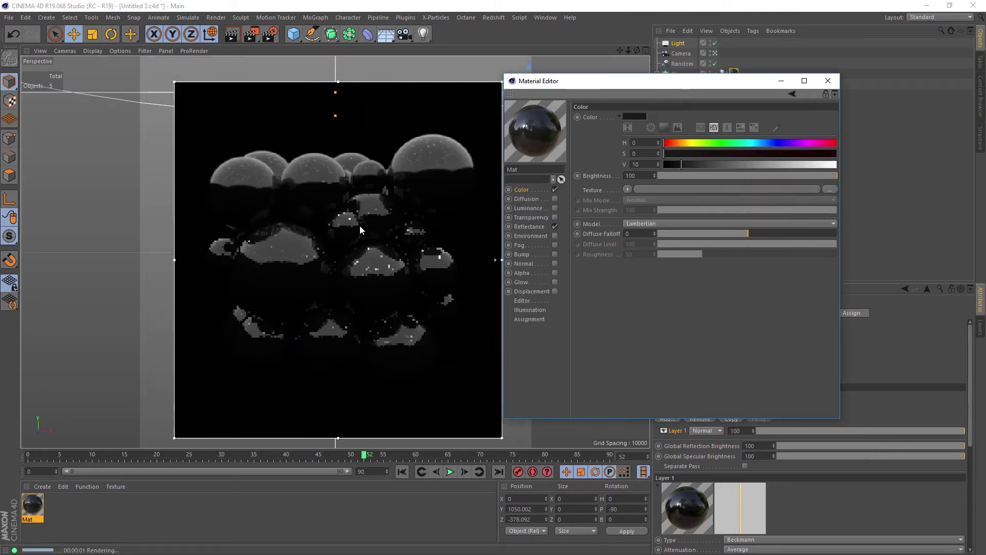
# Step: Toggle the material's reflectance off and back on, examine its layer sampling settings and close the editor
pyautogui.click(554, 227)
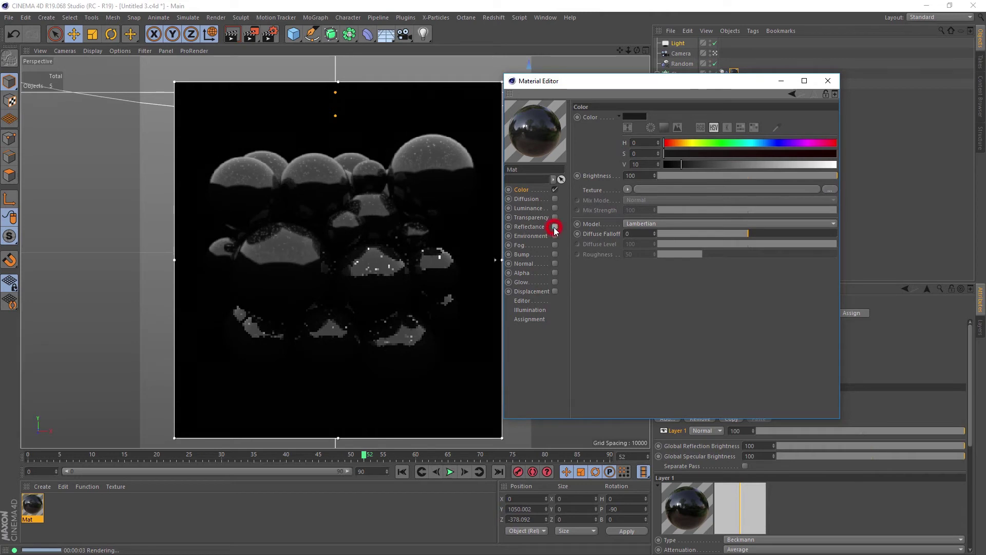
pyautogui.click(554, 227)
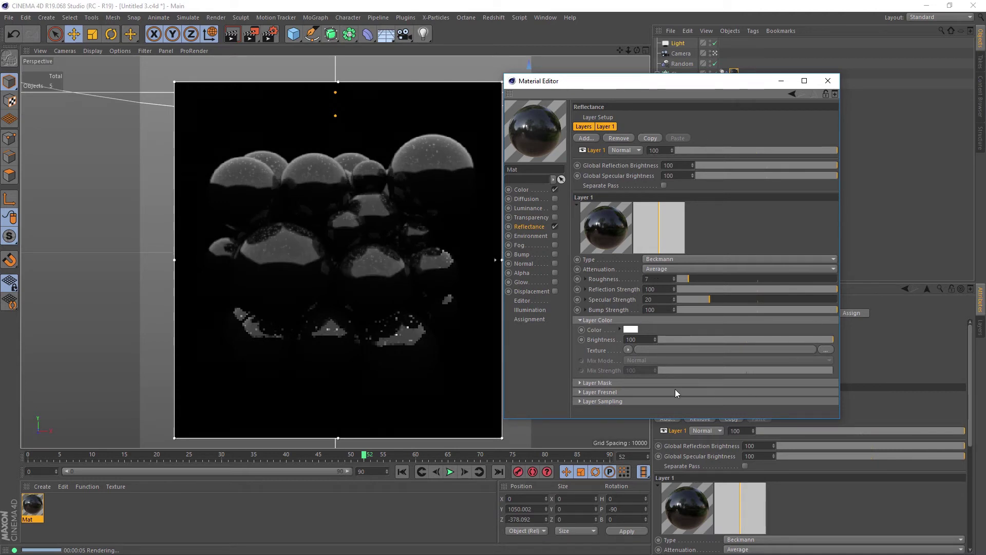
pyautogui.click(649, 392)
pyautogui.click(591, 392)
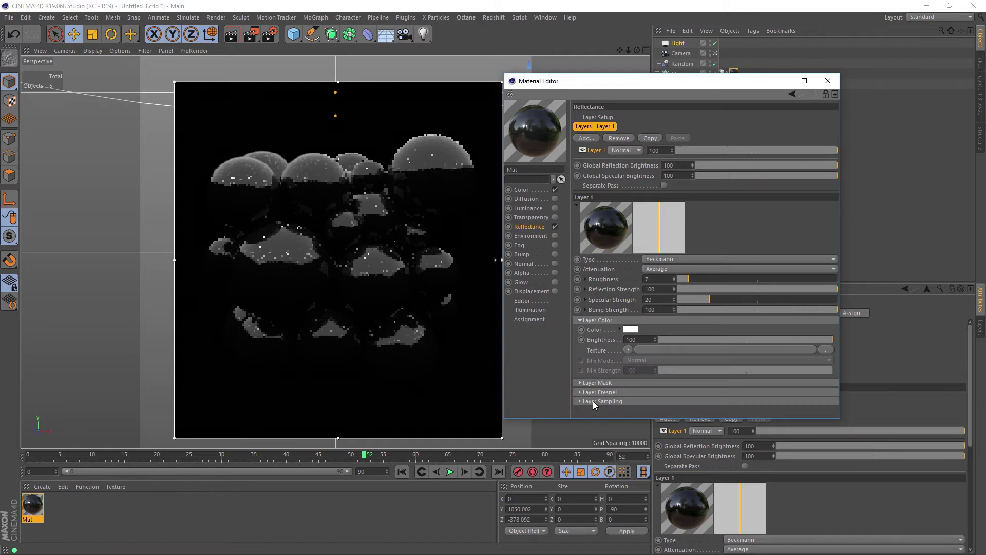
pyautogui.click(593, 401)
pyautogui.click(599, 349)
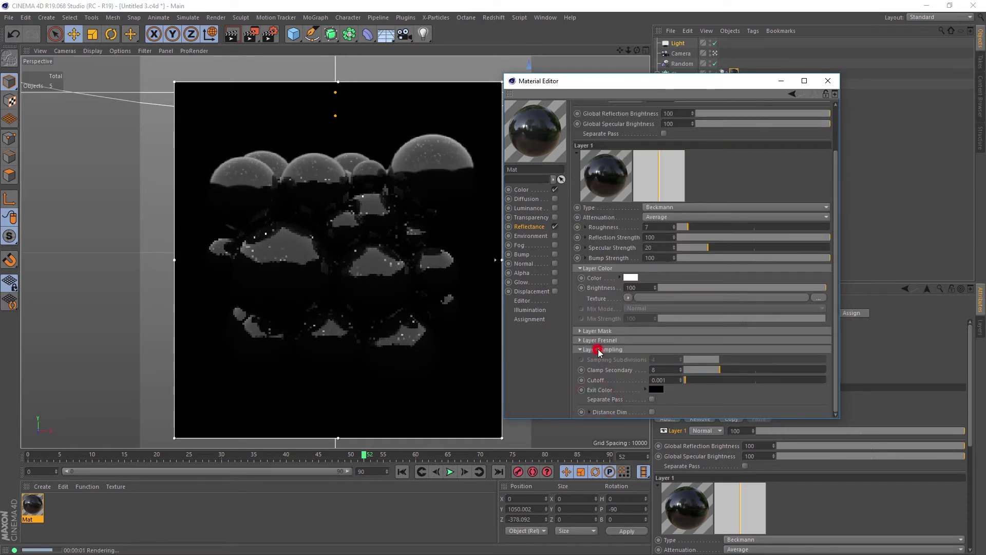
pyautogui.click(828, 80)
# Step: Add five copies of the sphere inside the Cloner and apply a duplicate of the dark material to Sphere.1
pyautogui.keyDown('ctrl'); pyautogui.moveTo(34, 504); pyautogui.dragTo(695, 131); pyautogui.keyUp('ctrl')
pyautogui.click(759, 93)
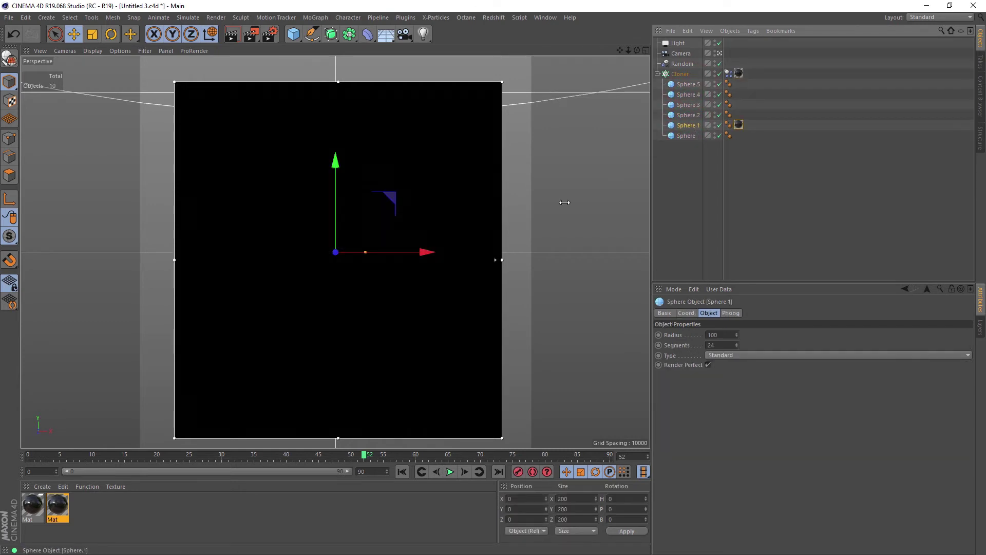
# Step: Replay the dynamics simulation from the first frame and stop it at about frame 27
pyautogui.click(402, 471)
pyautogui.click(450, 471)
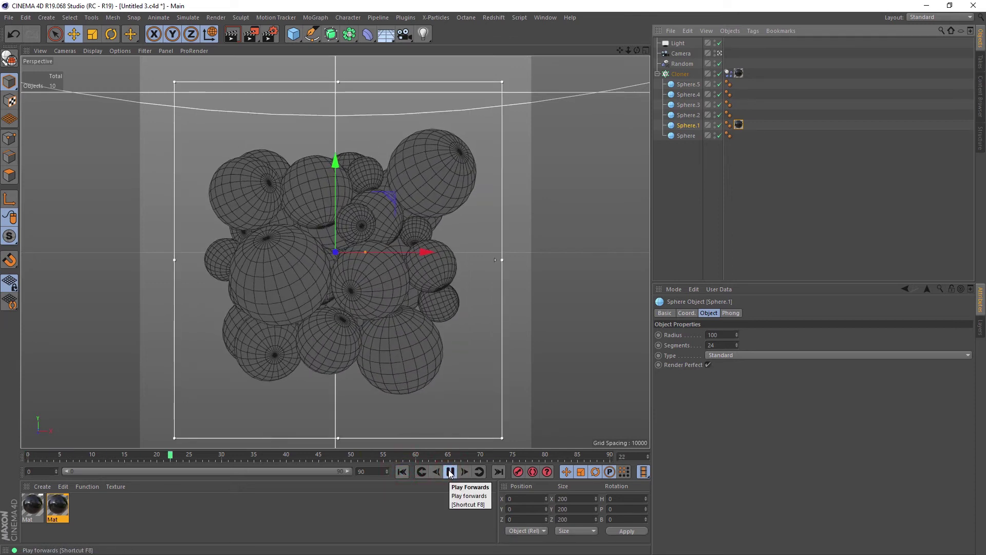
pyautogui.click(450, 471)
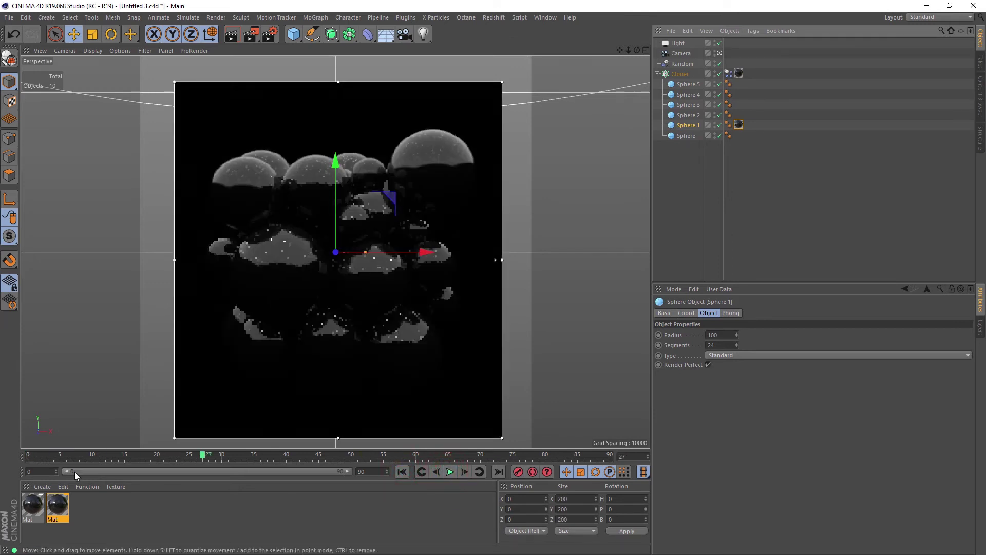
# Step: Load a Gradient texture into the duplicated material's color channel and move its editor clear of the render
pyautogui.doubleClick(57, 506)
pyautogui.click(184, 179)
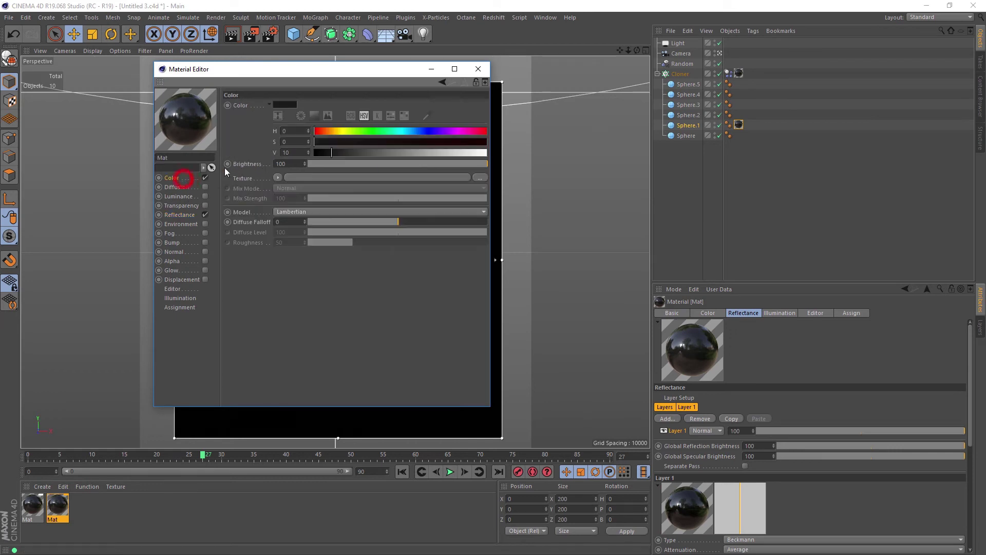
pyautogui.click(279, 177)
pyautogui.click(303, 287)
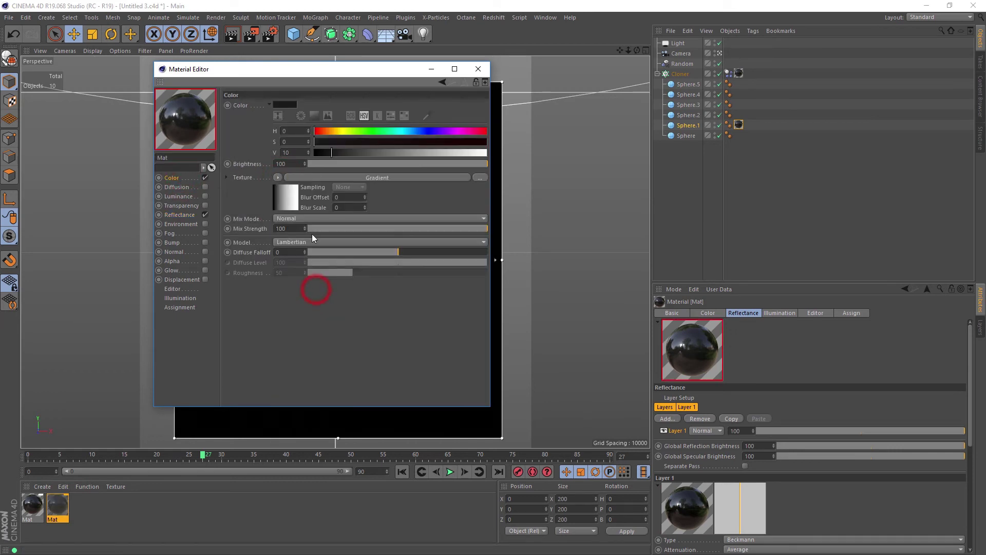
pyautogui.moveTo(326, 72); pyautogui.dragTo(732, 77)
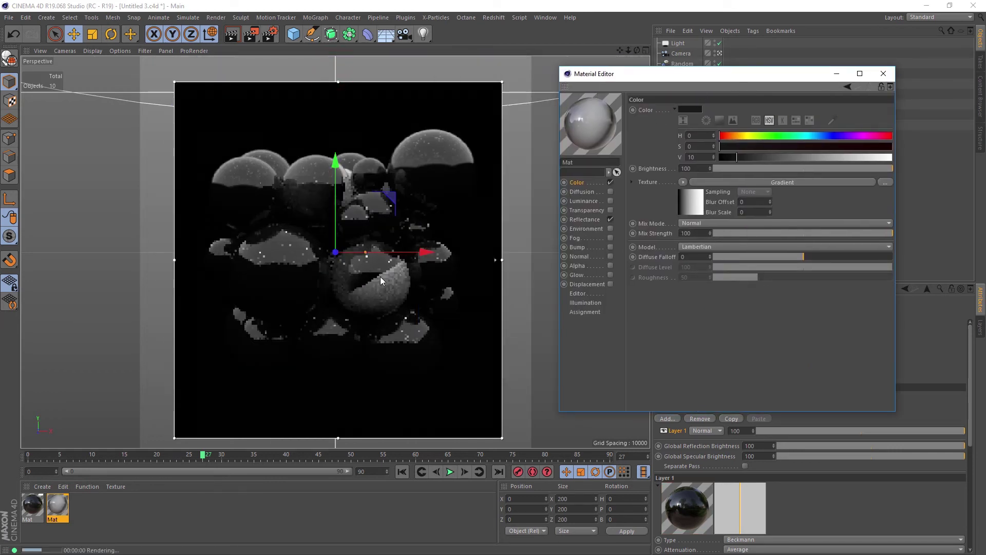
# Step: Set the gradient's interpolation to None, double its knots for a hard black-and-white split, and close the material editor
pyautogui.click(687, 183)
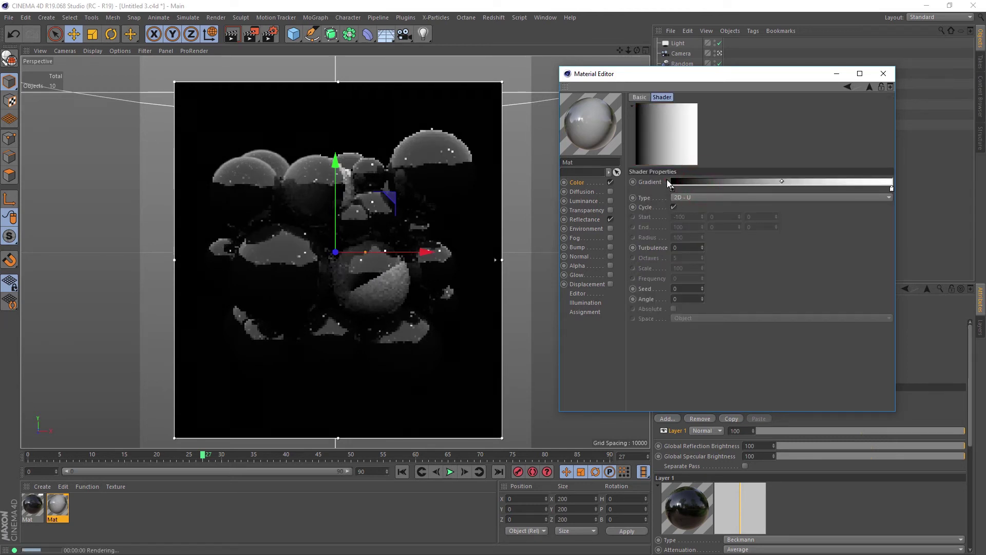
pyautogui.click(667, 181)
pyautogui.click(734, 199)
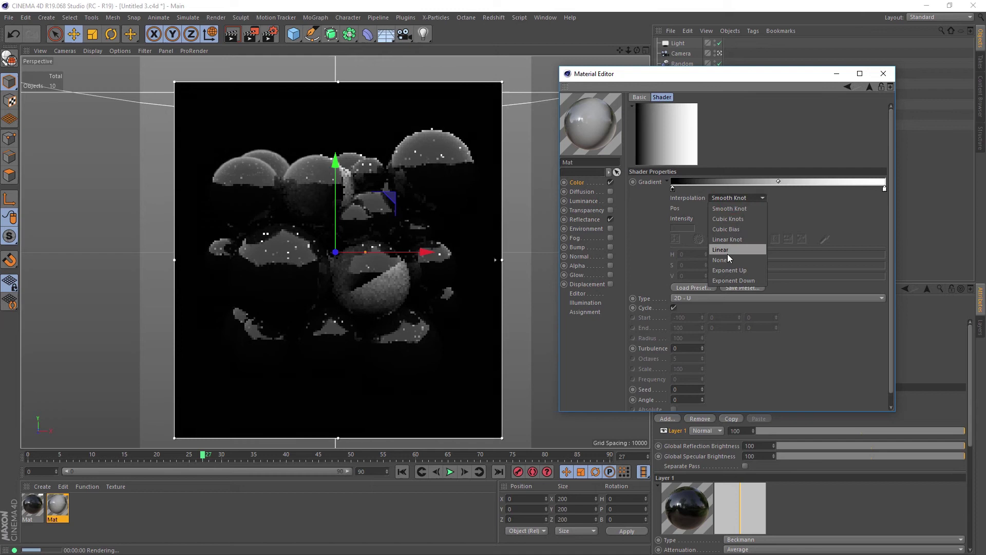
pyautogui.click(720, 258)
pyautogui.rightClick(709, 183)
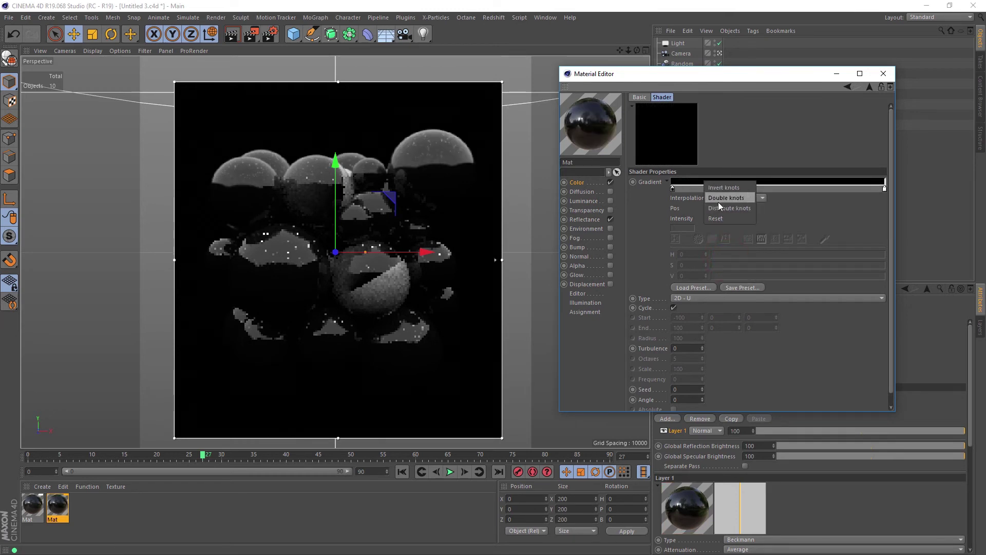
pyautogui.click(719, 198)
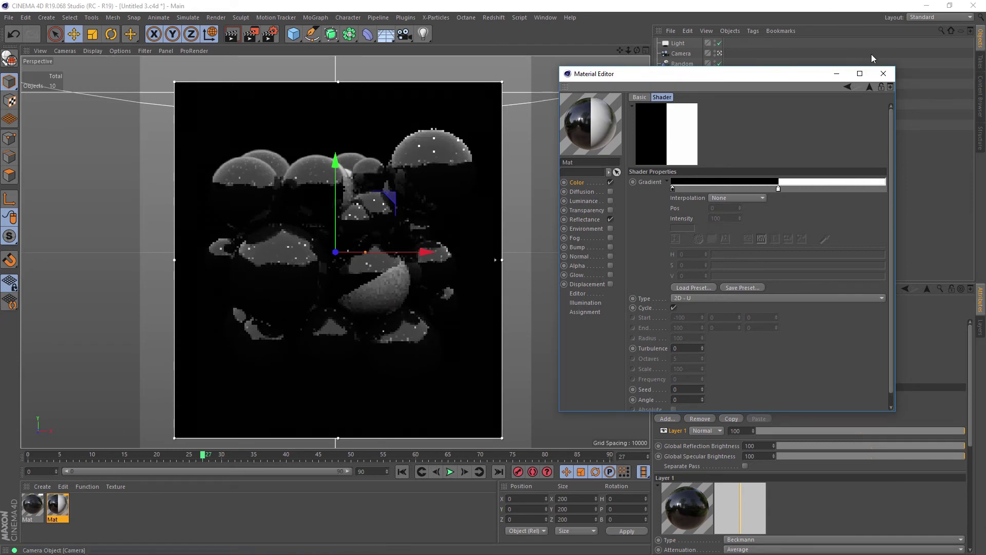
pyautogui.click(883, 73)
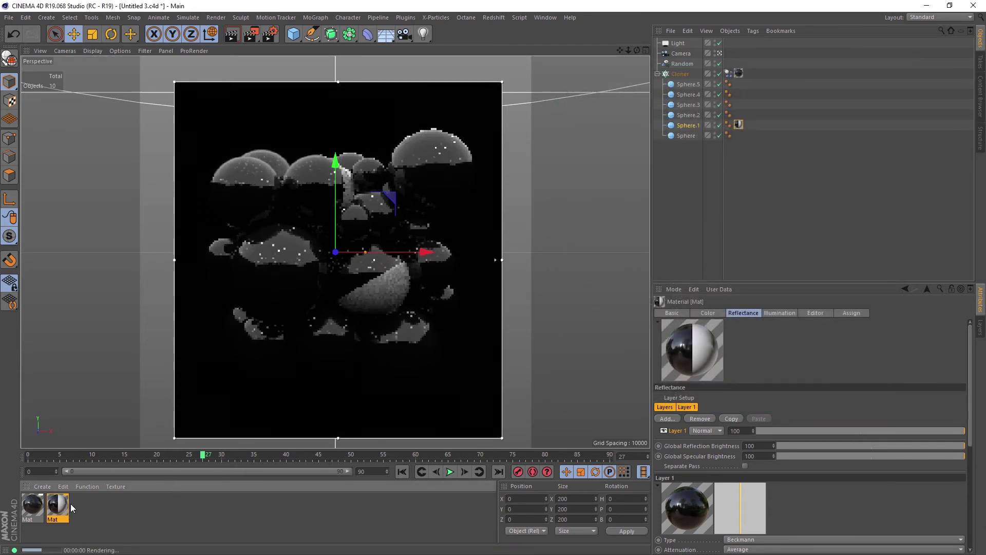
# Step: Apply a duplicate of the half-black, half-white material to Sphere.3 and open the copy's gradient shader
pyautogui.keyDown('ctrl'); pyautogui.moveTo(67, 507); pyautogui.dragTo(288, 221); pyautogui.keyUp('ctrl')
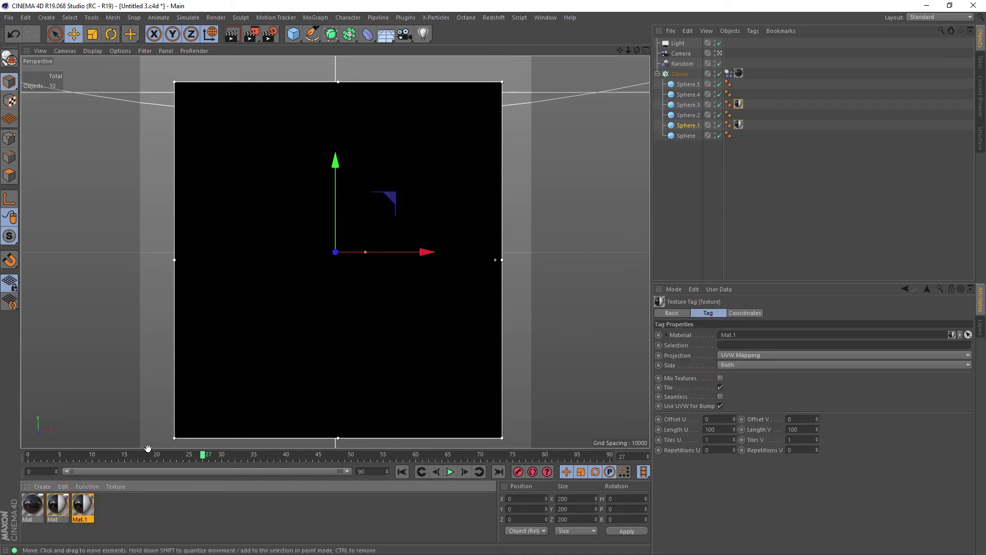
pyautogui.doubleClick(82, 506)
pyautogui.click(287, 193)
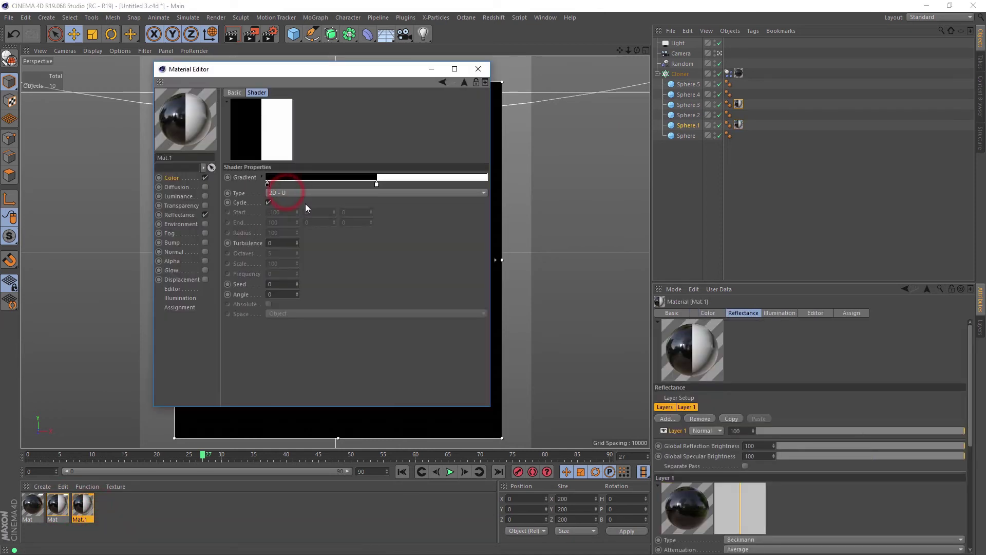
# Step: Double the gradient's knots twice and set its type to 2D - V, with the editor moved clear of the render
pyautogui.rightClick(334, 177)
pyautogui.click(344, 191)
pyautogui.rightClick(337, 176)
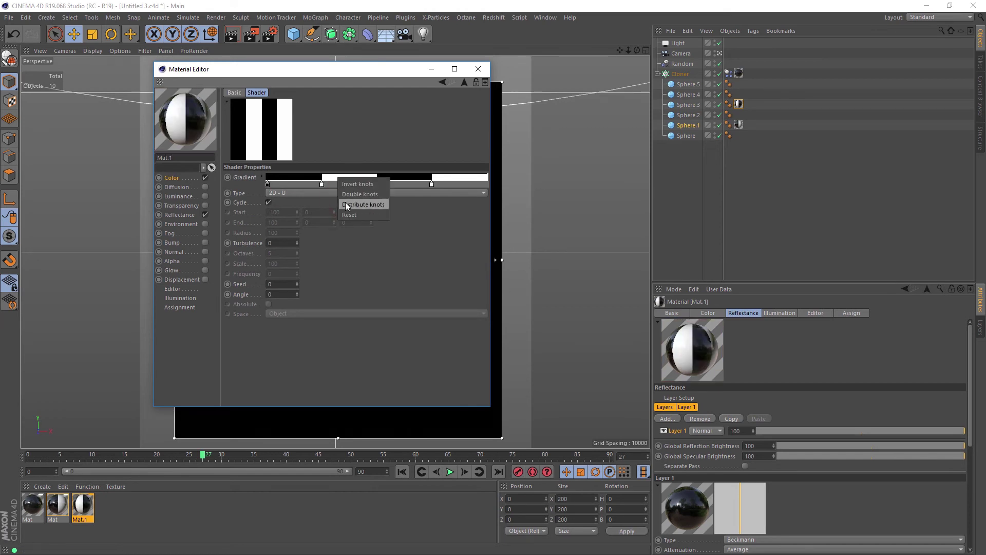
pyautogui.click(352, 198)
pyautogui.moveTo(343, 72); pyautogui.dragTo(892, 167)
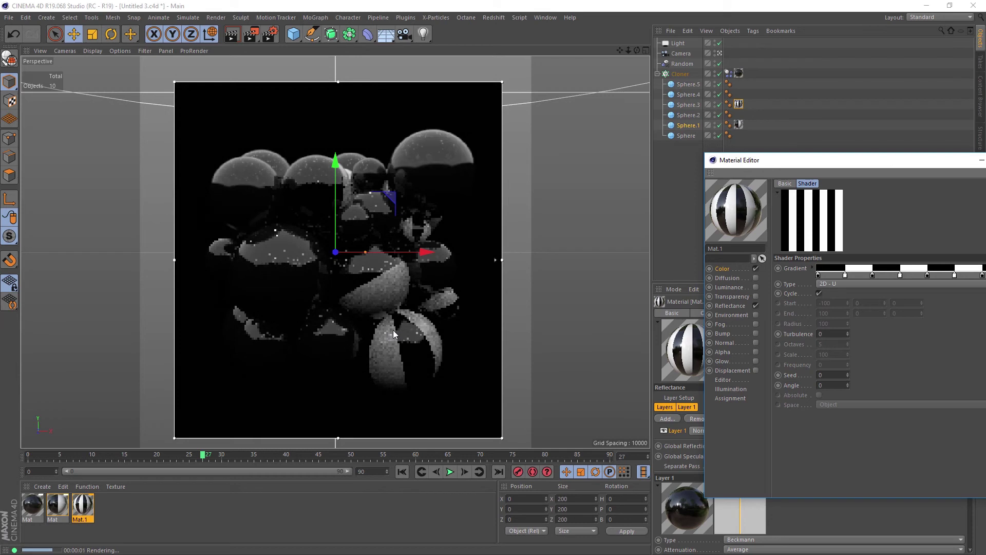
pyautogui.click(835, 285)
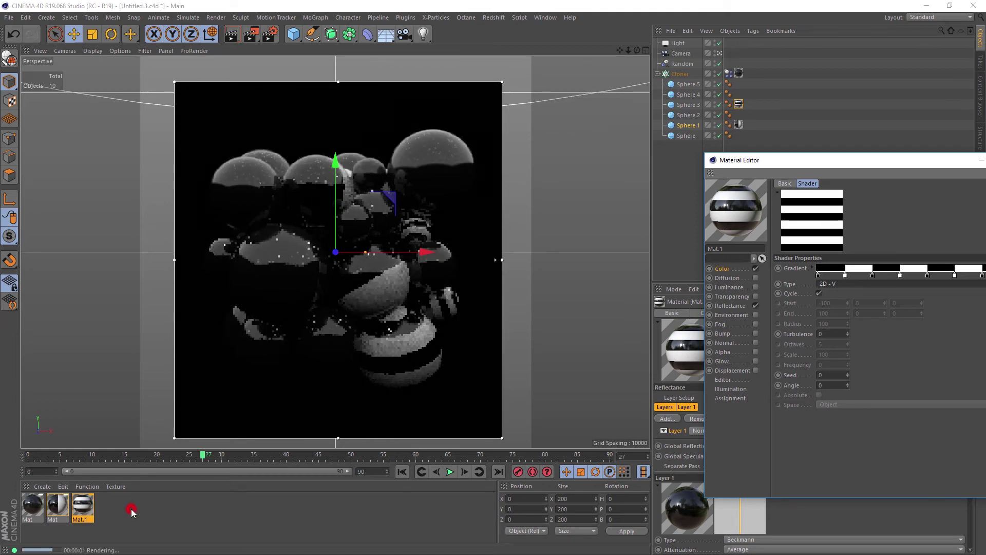
# Step: Add three more spheres to the Cloner and apply a duplicate of the horizontally striped material to Sphere.4, opening its gradient shader
pyautogui.keyDown('ctrl'); pyautogui.moveTo(83, 506); pyautogui.dragTo(692, 88); pyautogui.keyUp('ctrl')
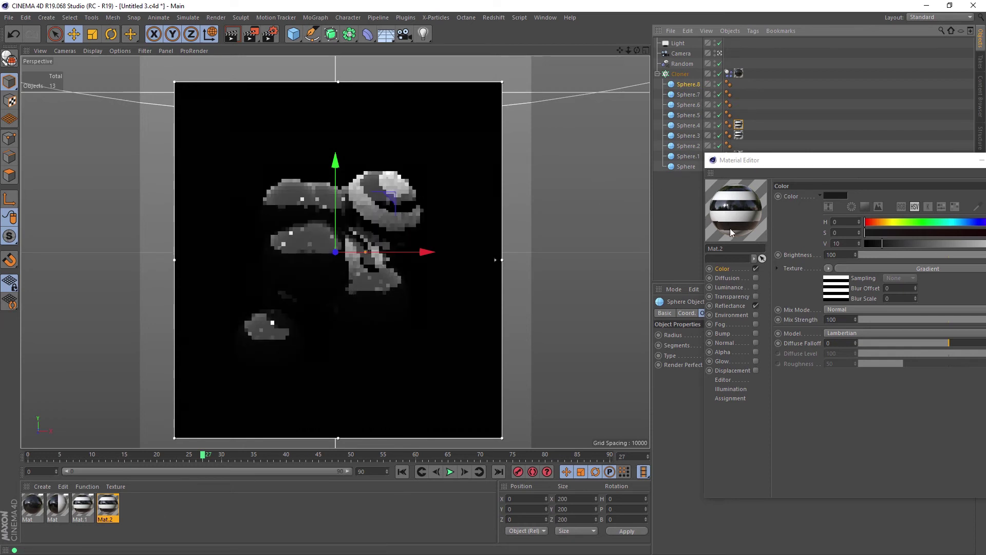
pyautogui.click(108, 506)
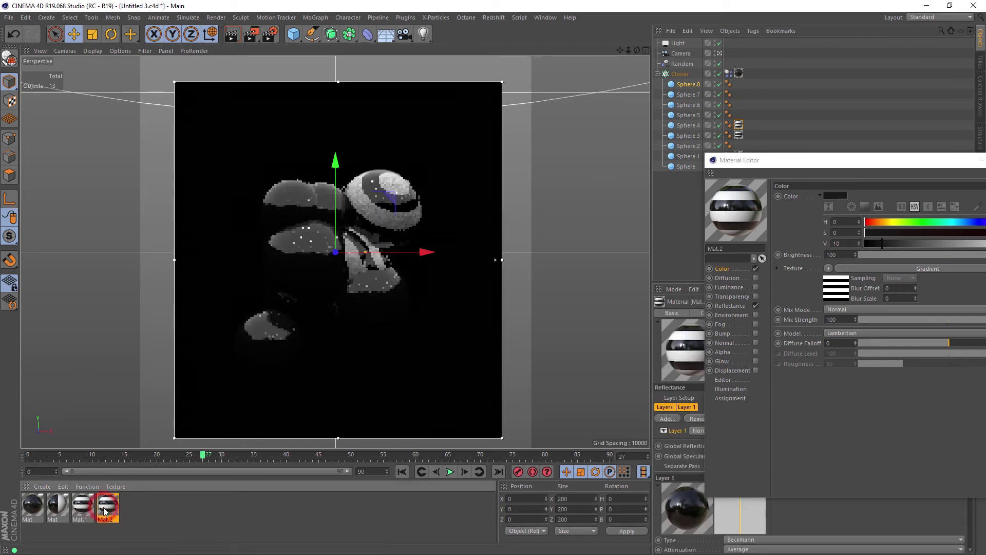
pyautogui.click(863, 268)
# Step: Play the dynamics simulation onward and stop it at frame 41
pyautogui.click(450, 471)
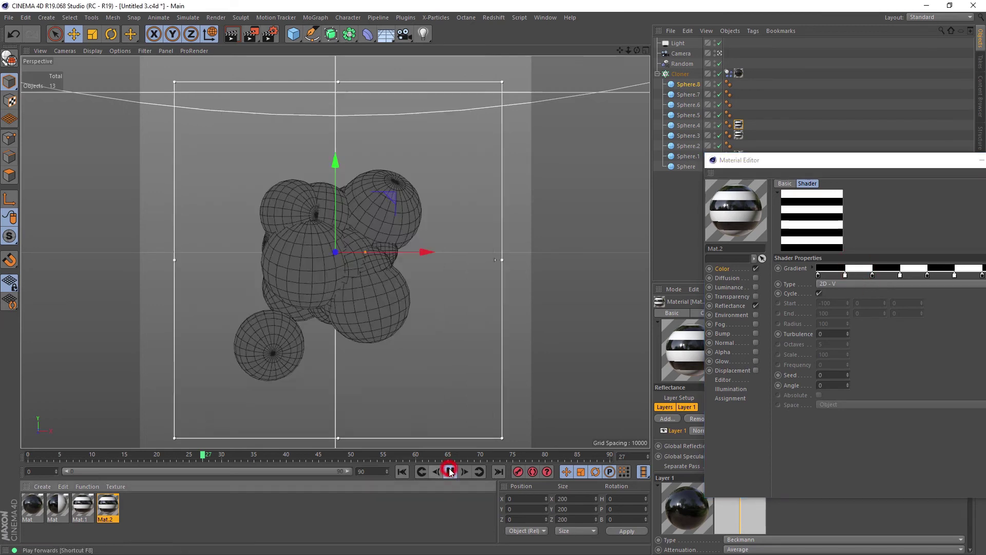
pyautogui.click(450, 471)
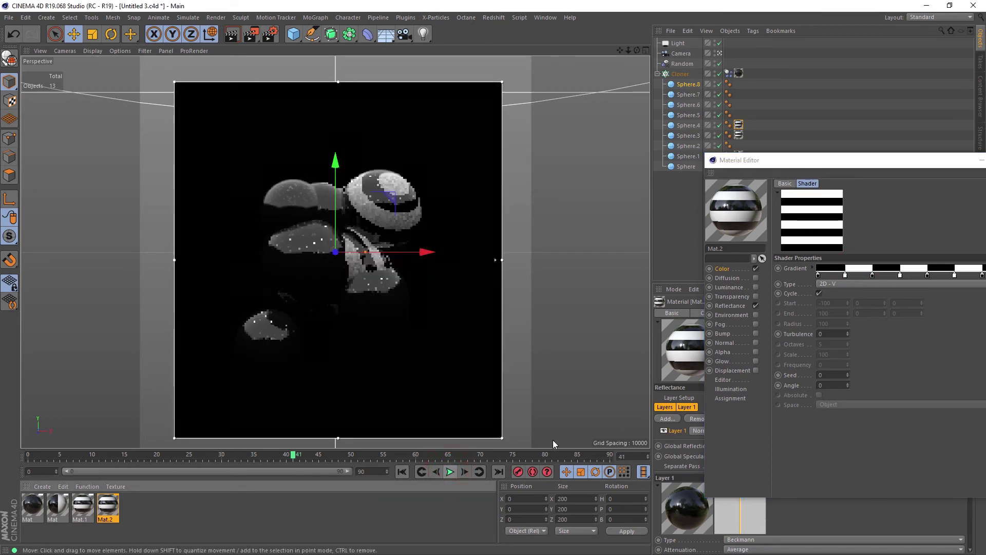
# Step: Set Mat.2's gradient type to 2D - Radial and move its texture tag from Sphere.4 to Sphere.7
pyautogui.click(836, 282)
pyautogui.click(836, 286)
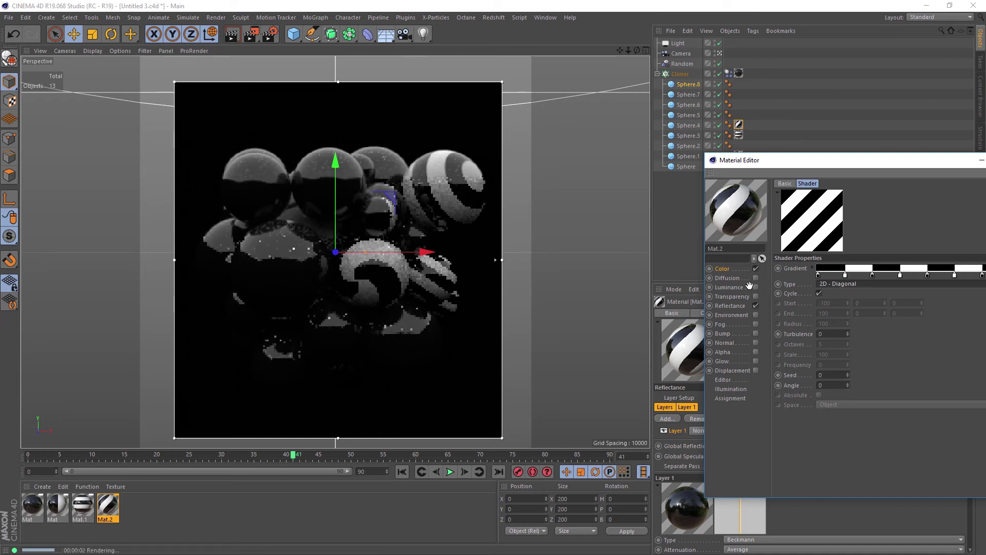
pyautogui.scroll(-1, 882, 284)
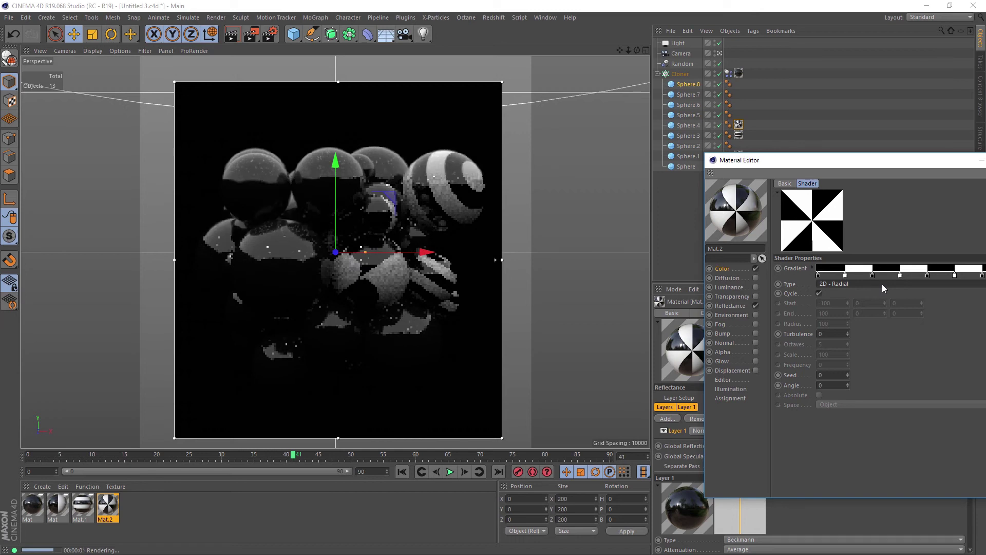
pyautogui.moveTo(742, 125); pyautogui.dragTo(738, 94)
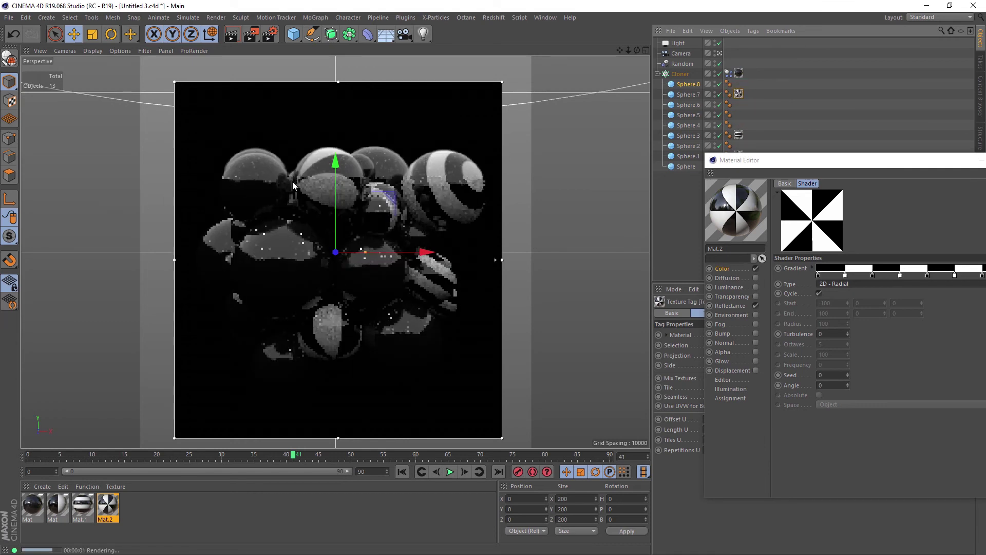
# Step: Try a red colour on the radial gradient's first white knot, and undo the change
pyautogui.doubleClick(845, 274)
pyautogui.click(826, 310)
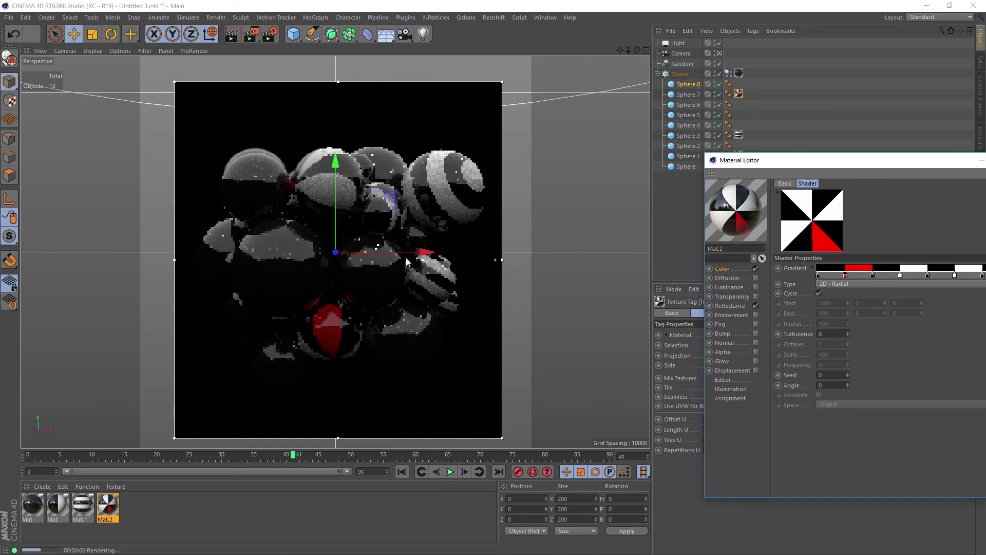
pyautogui.hotkey('ctrl', 'z')
# Step: Wrap Mat.2's radial gradient in a Colorizer shader and remove the middle knot from the Colorizer's gradient
pyautogui.click(730, 269)
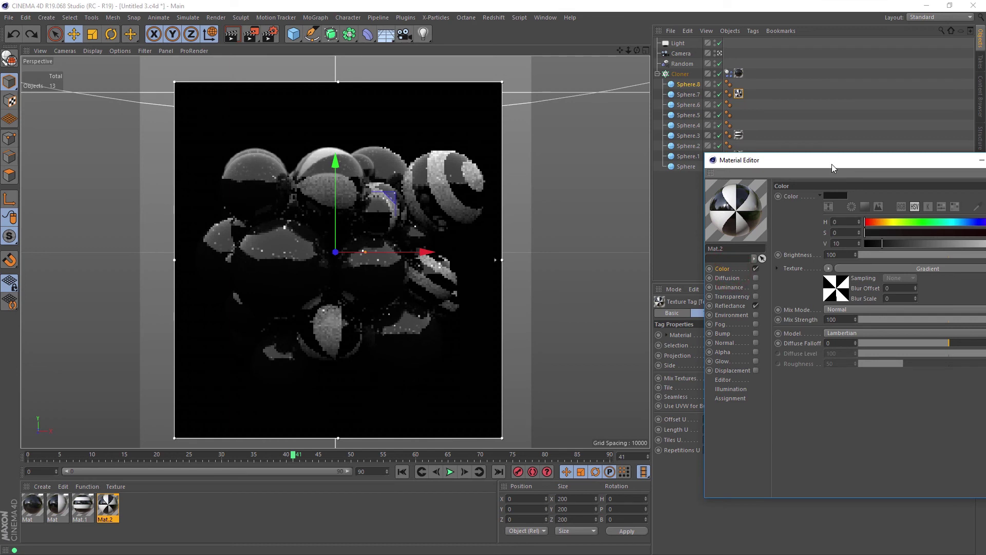
pyautogui.doubleClick(831, 164)
pyautogui.click(676, 271)
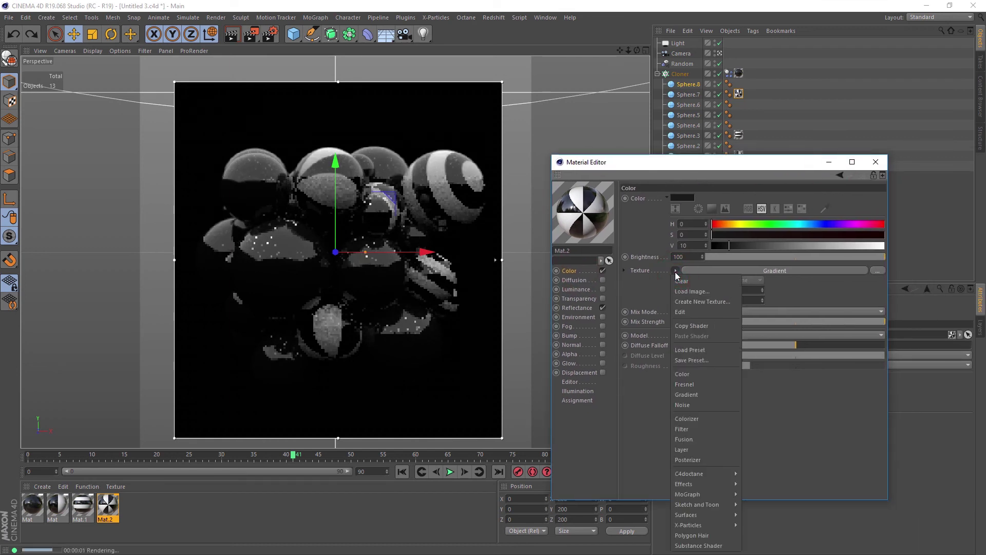
pyautogui.click(687, 418)
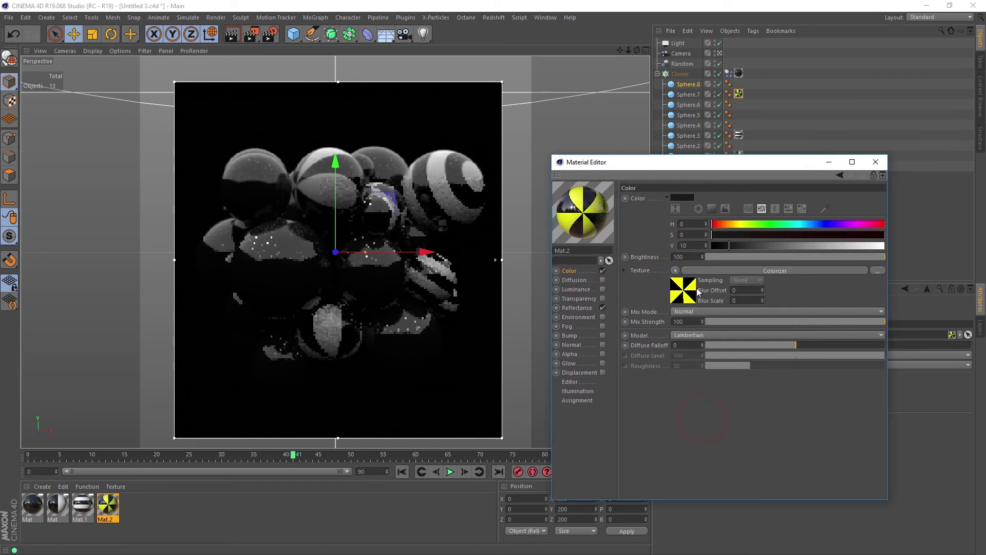
pyautogui.click(697, 288)
pyautogui.moveTo(774, 338); pyautogui.dragTo(770, 369)
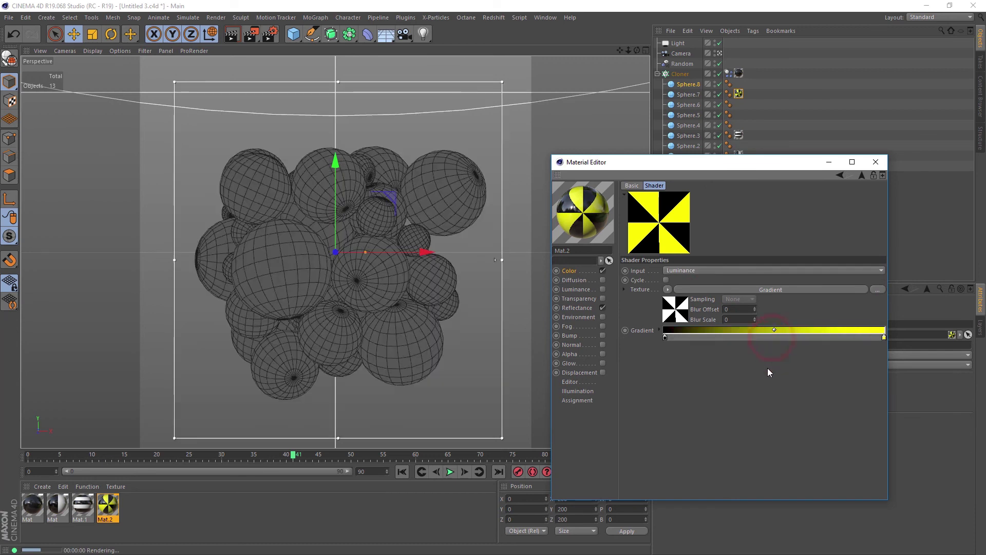
# Step: Change the Colorizer gradient's yellow end knot to pink with H 332, S 95 and V 100
pyautogui.click(884, 337)
pyautogui.doubleClick(884, 337)
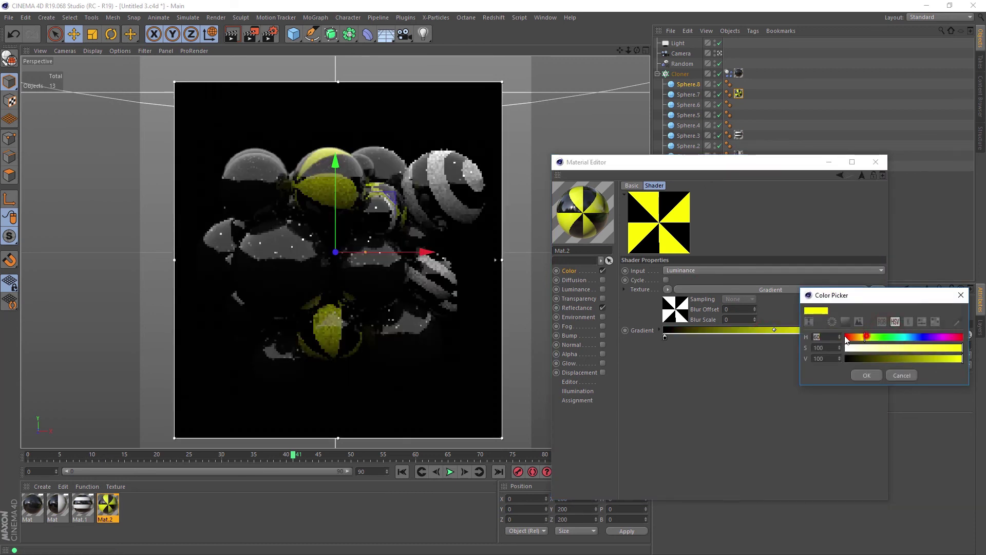
pyautogui.moveTo(904, 337); pyautogui.dragTo(954, 336)
pyautogui.click(956, 348)
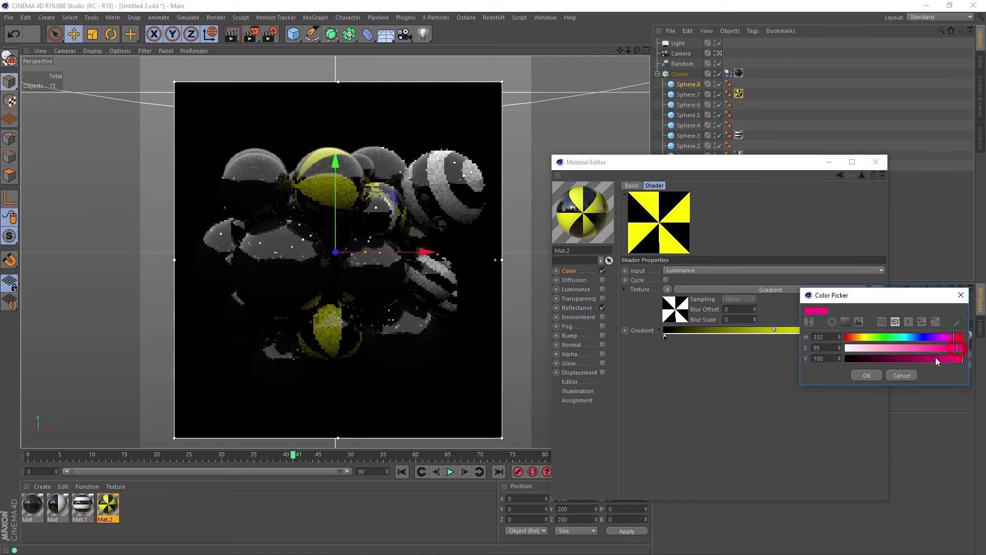
pyautogui.click(865, 375)
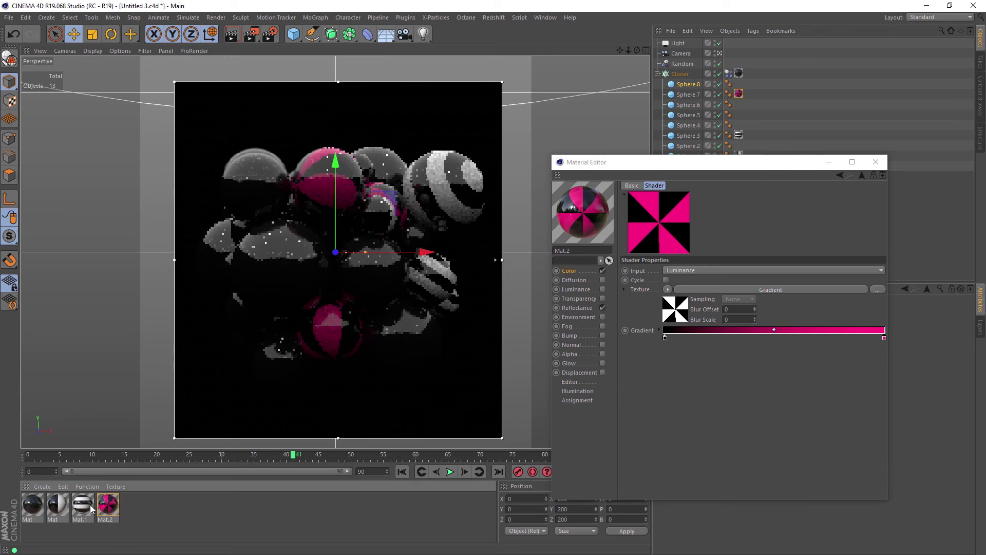
# Step: Duplicate the horizontally striped material as Mat.3, apply it to Sphere.5, and place its editor clear of that sphere
pyautogui.moveTo(90, 505); pyautogui.dragTo(133, 506)
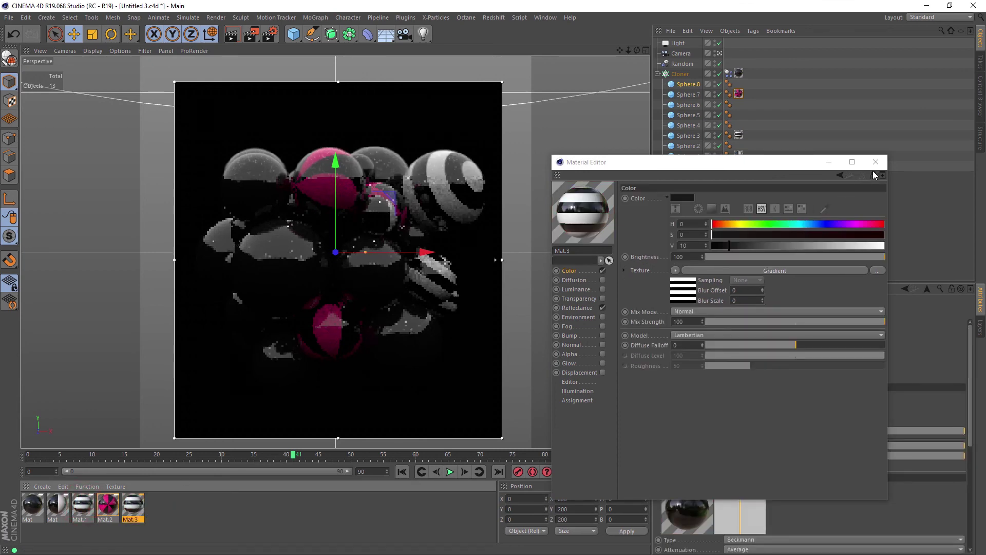
pyautogui.click(876, 162)
pyautogui.doubleClick(133, 506)
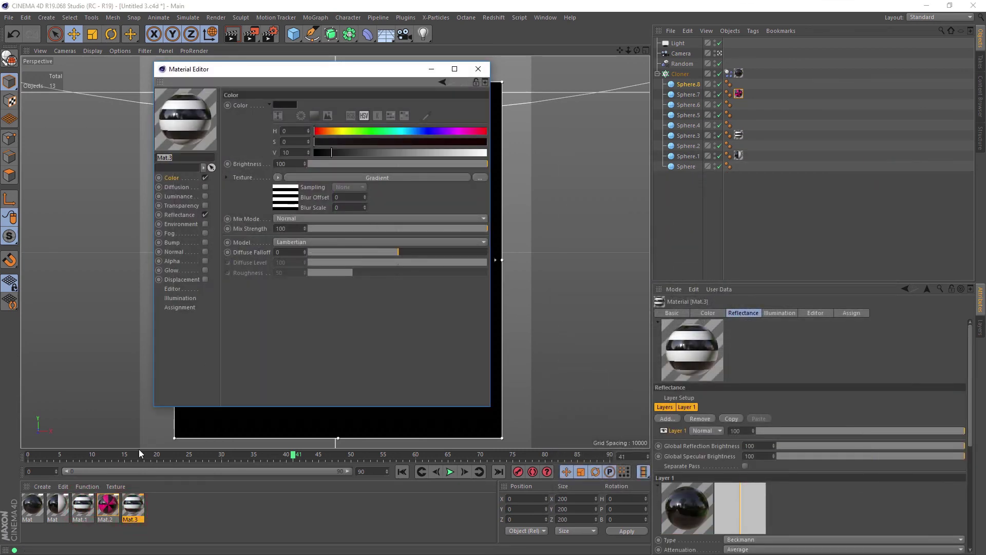
pyautogui.moveTo(133, 506); pyautogui.dragTo(689, 113)
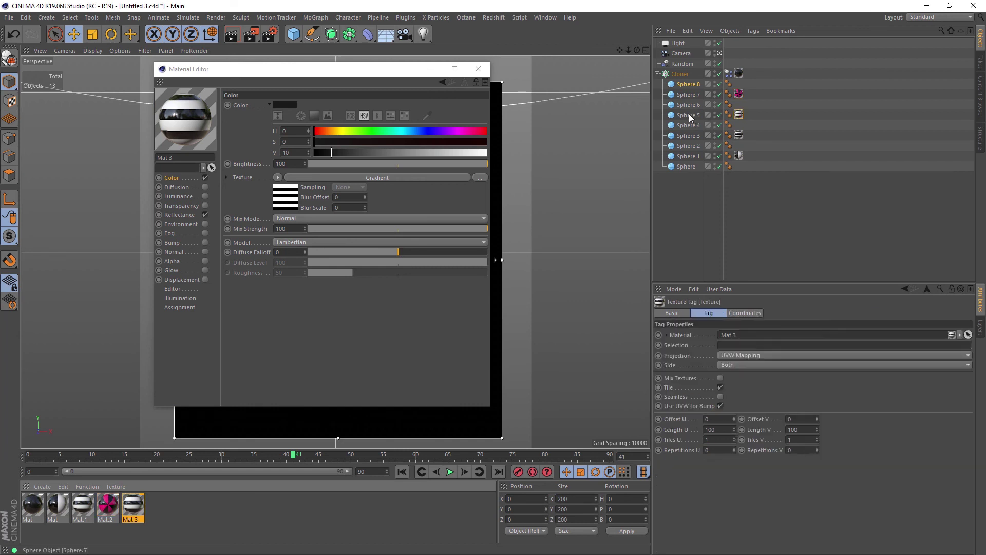
pyautogui.moveTo(346, 72); pyautogui.dragTo(665, 154)
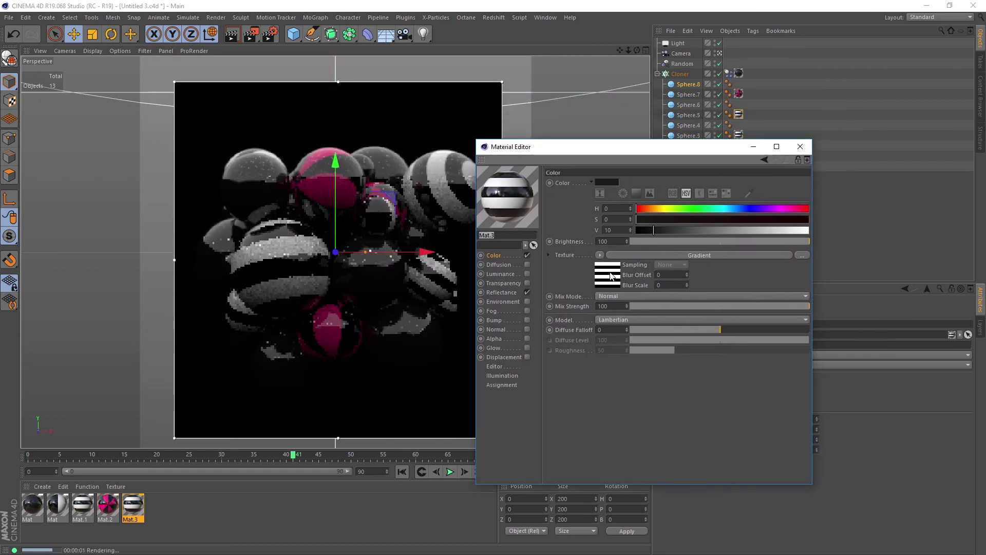
# Step: Try the 2D gradient types on Mat.3's colour texture and set its gradient type to 3D - Linear
pyautogui.click(657, 255)
pyautogui.click(654, 273)
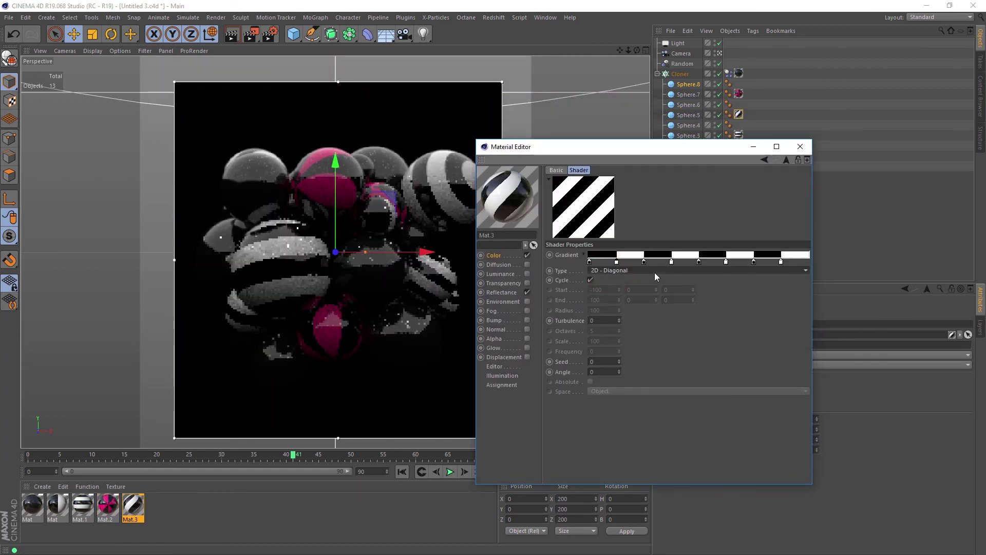
pyautogui.click(654, 272)
pyautogui.scroll(-1, 654, 272)
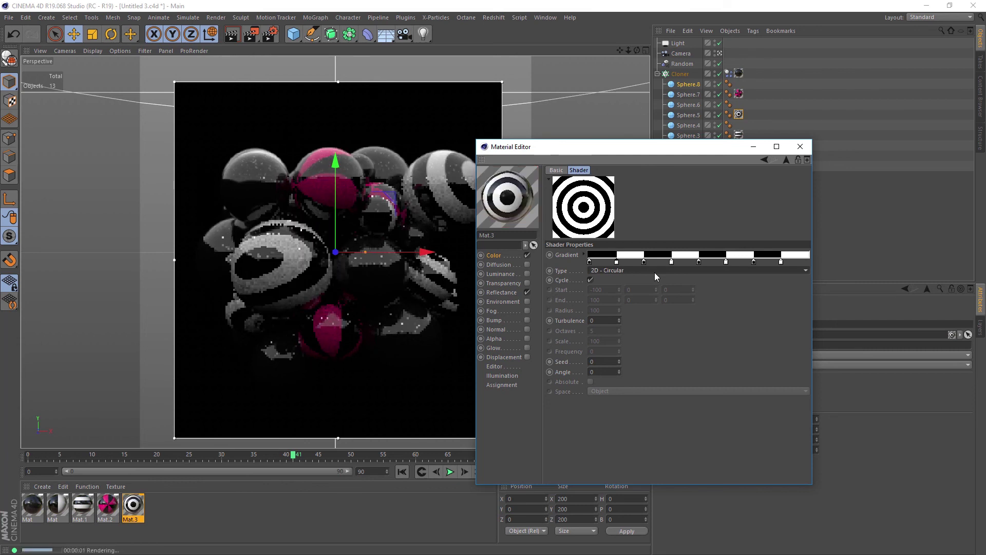
pyautogui.scroll(-1, 655, 272)
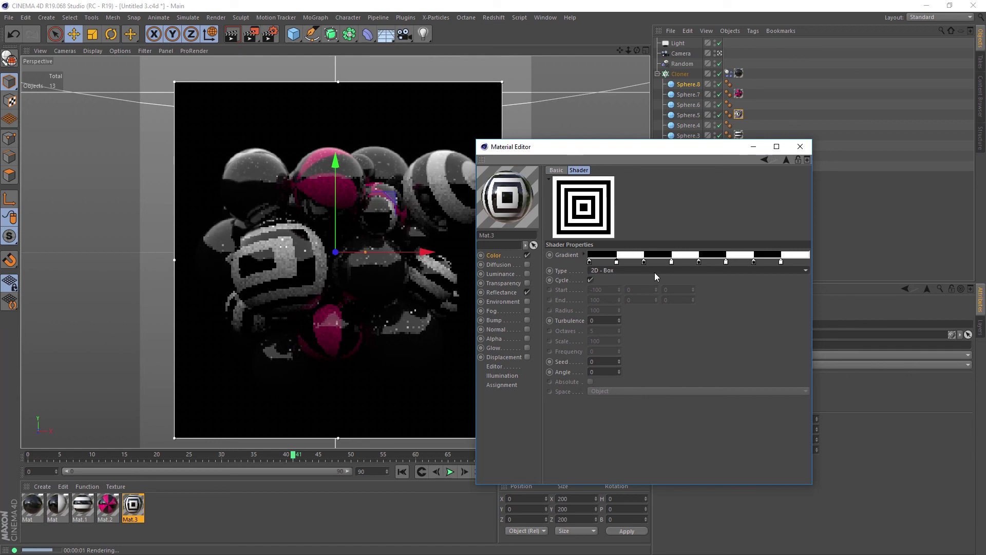
pyautogui.scroll(-1, 646, 270)
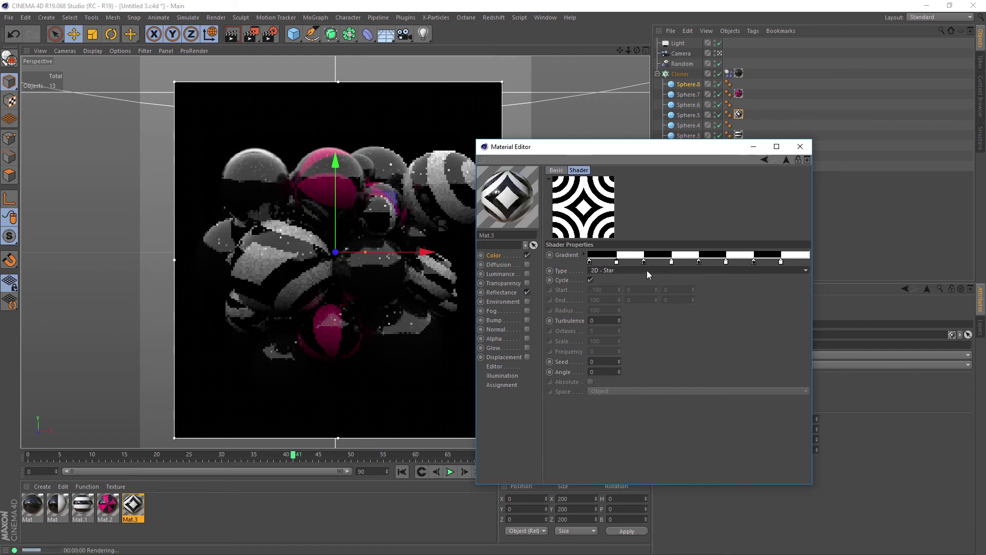
pyautogui.scroll(-1, 646, 270)
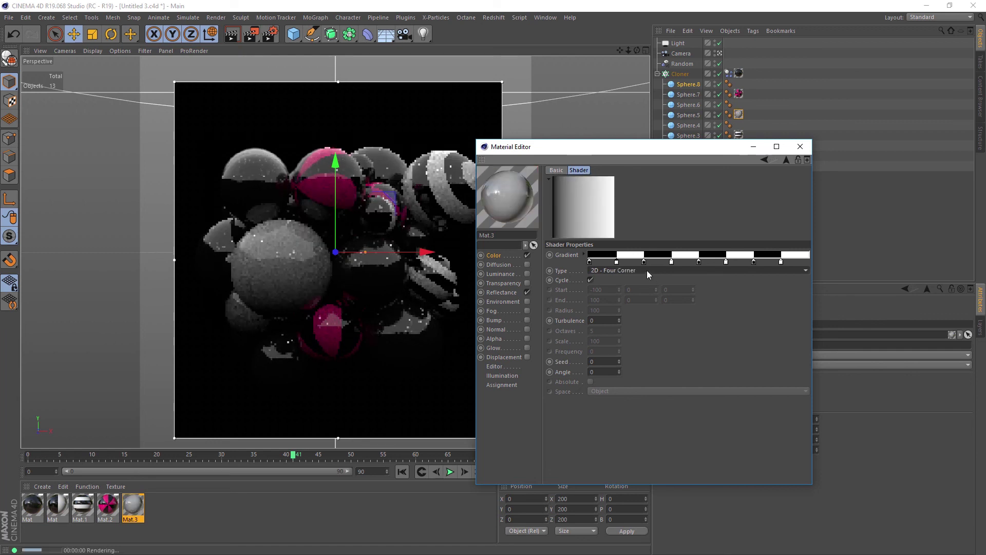
pyautogui.scroll(-1, 646, 270)
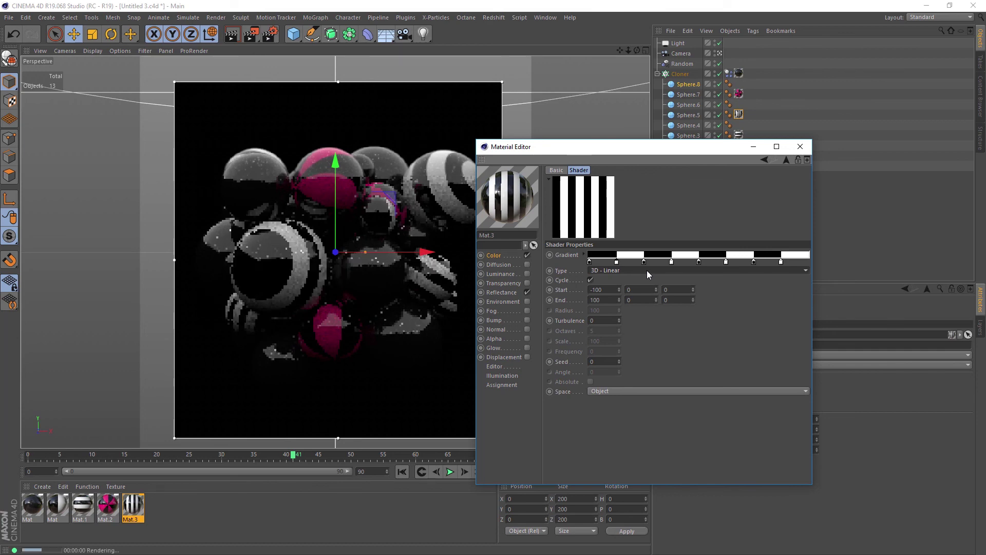
pyautogui.scroll(-1, 646, 271)
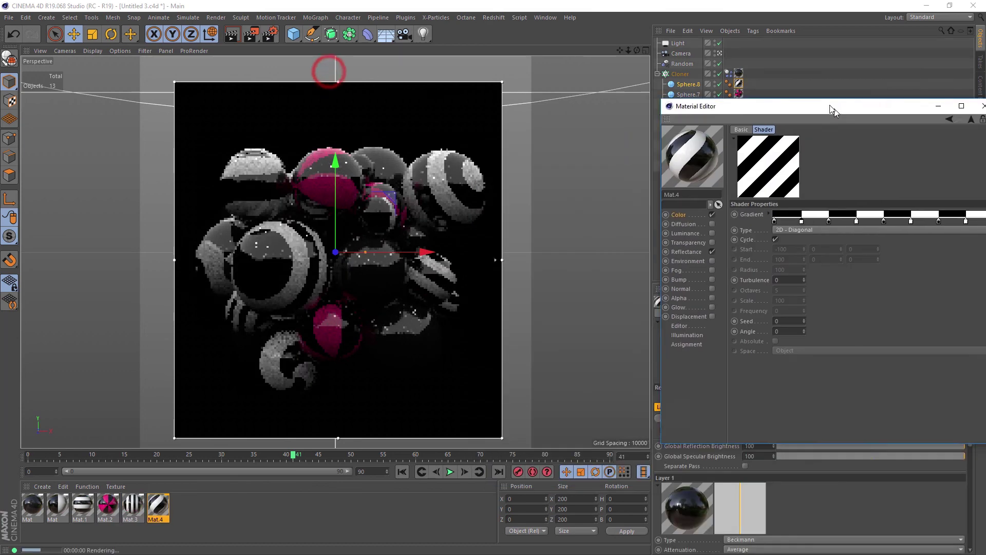
# Step: Shift the knots of Mat.4's gradient to leave only thin black stripes, and set its type to 2D - V
pyautogui.moveTo(833, 111); pyautogui.dragTo(747, 107)
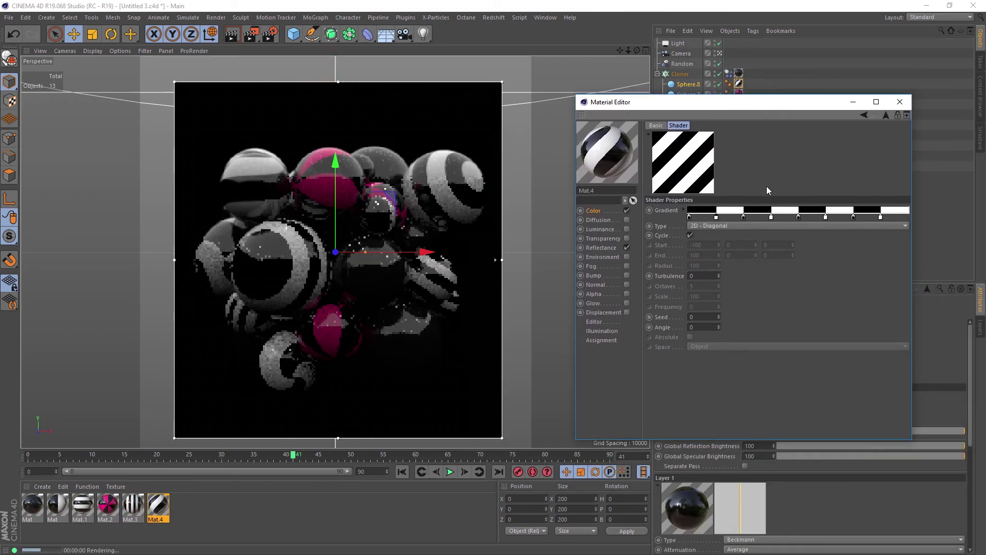
pyautogui.moveTo(772, 218); pyautogui.dragTo(752, 217)
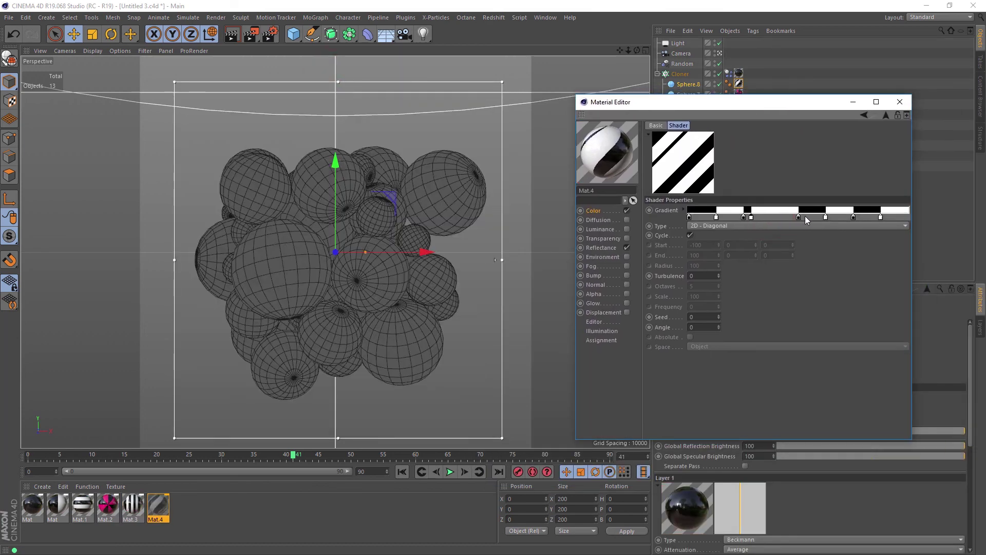
pyautogui.moveTo(821, 217); pyautogui.dragTo(874, 216)
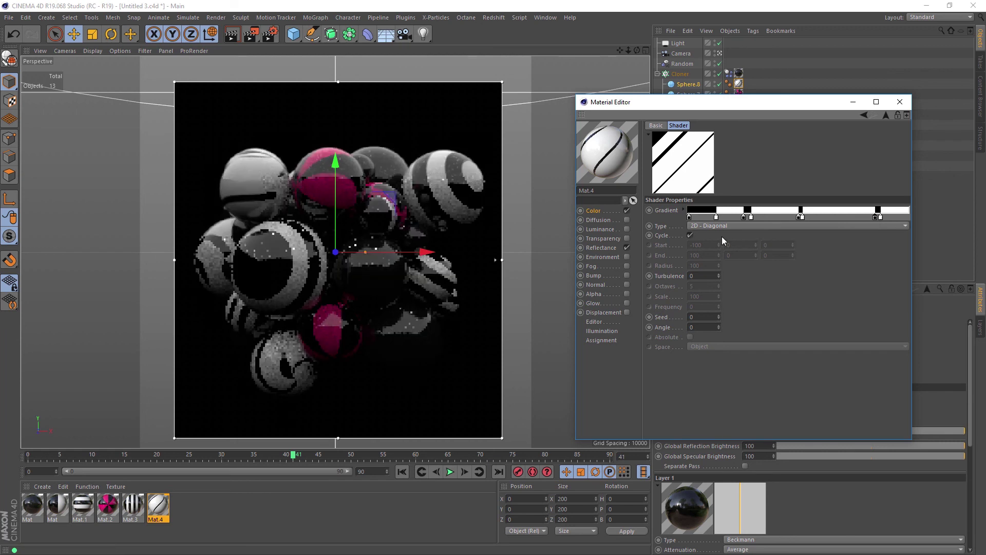
pyautogui.scroll(1, 716, 227)
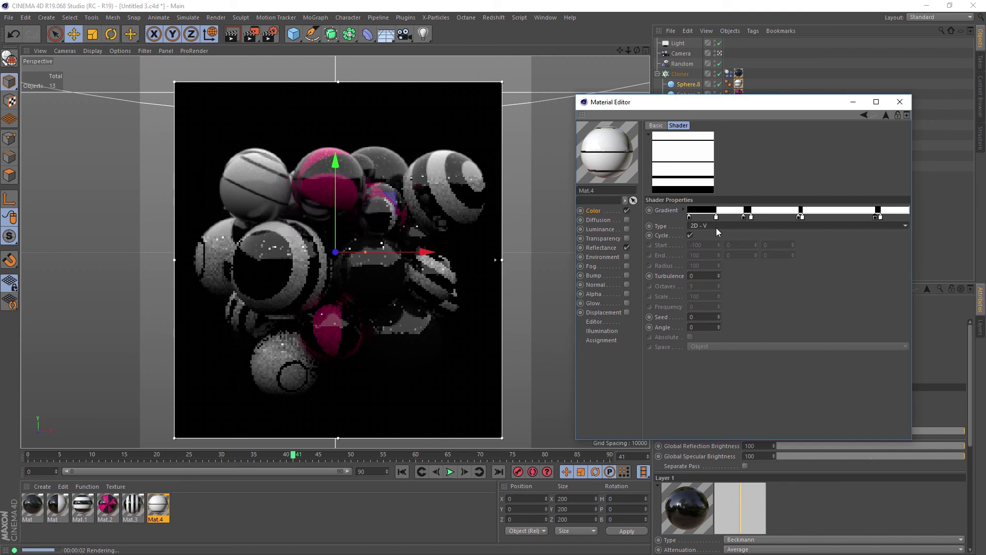
# Step: Try turbulence values of 14 and 31 on Mat.4's gradient, and return the turbulence to 0
pyautogui.moveTo(717, 273); pyautogui.dragTo(719, 273)
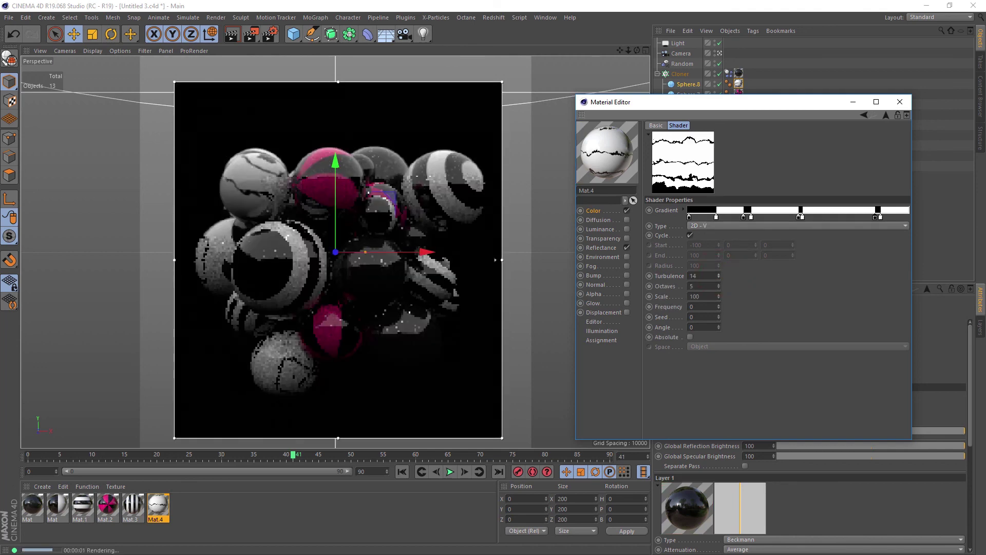
pyautogui.moveTo(718, 276); pyautogui.dragTo(719, 270)
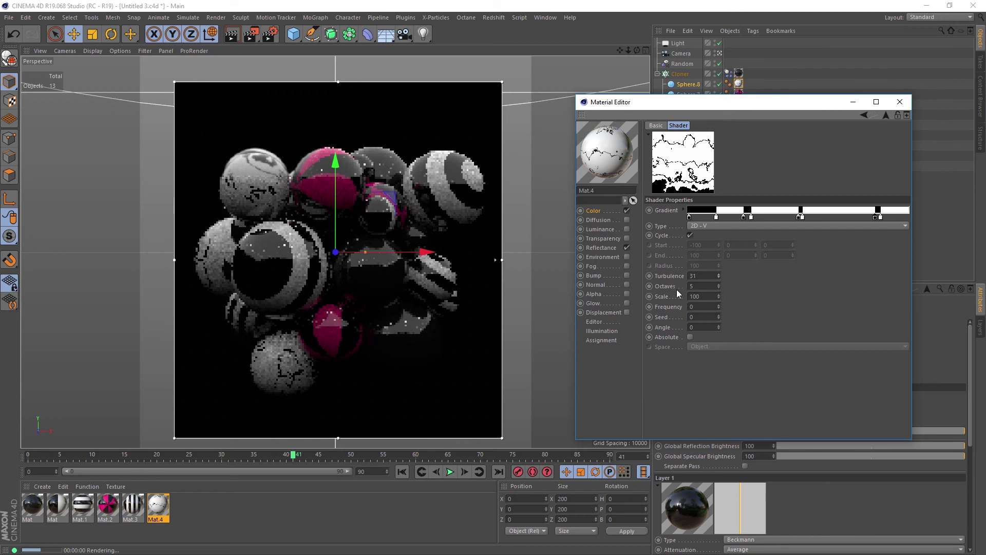
pyautogui.moveTo(718, 276); pyautogui.dragTo(647, 273)
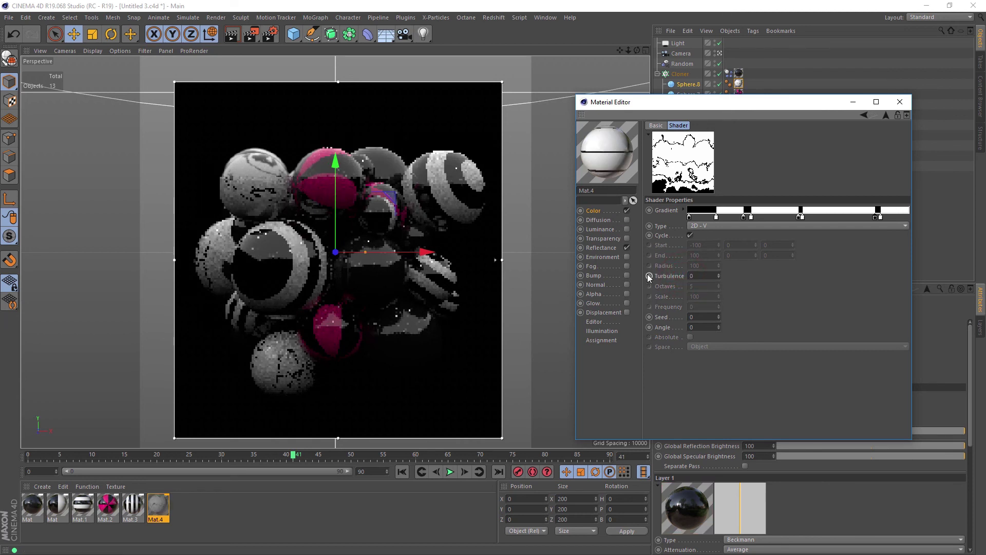
# Step: Reset Mat.4's gradient to the default black-to-white ramp and set its knot interpolation to None
pyautogui.rightClick(668, 208)
pyautogui.click(700, 278)
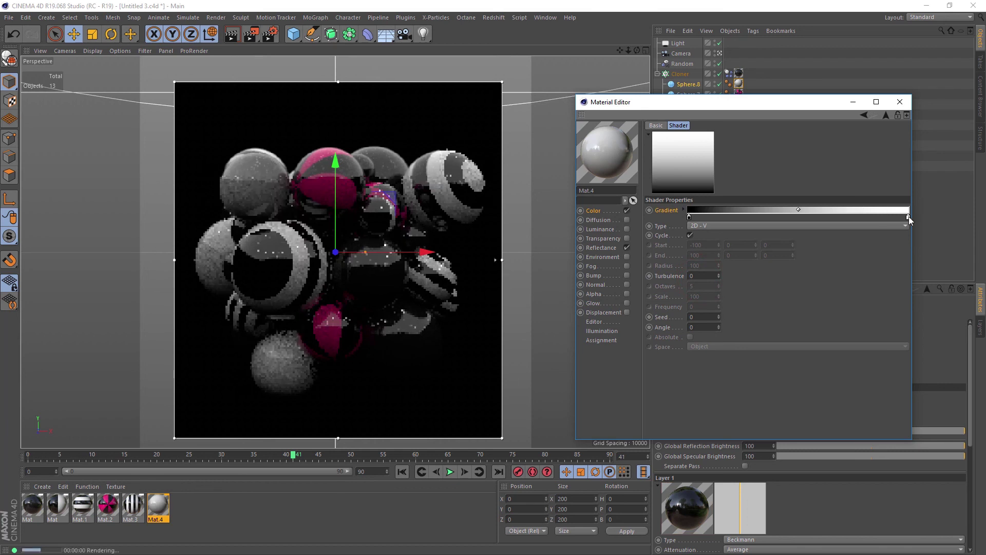
pyautogui.click(682, 210)
pyautogui.click(741, 227)
pyautogui.click(750, 284)
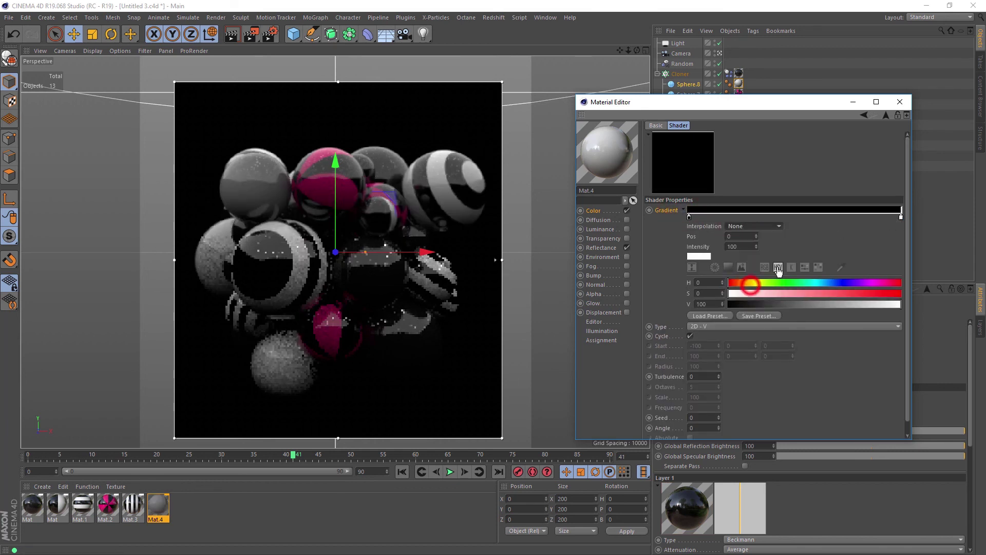